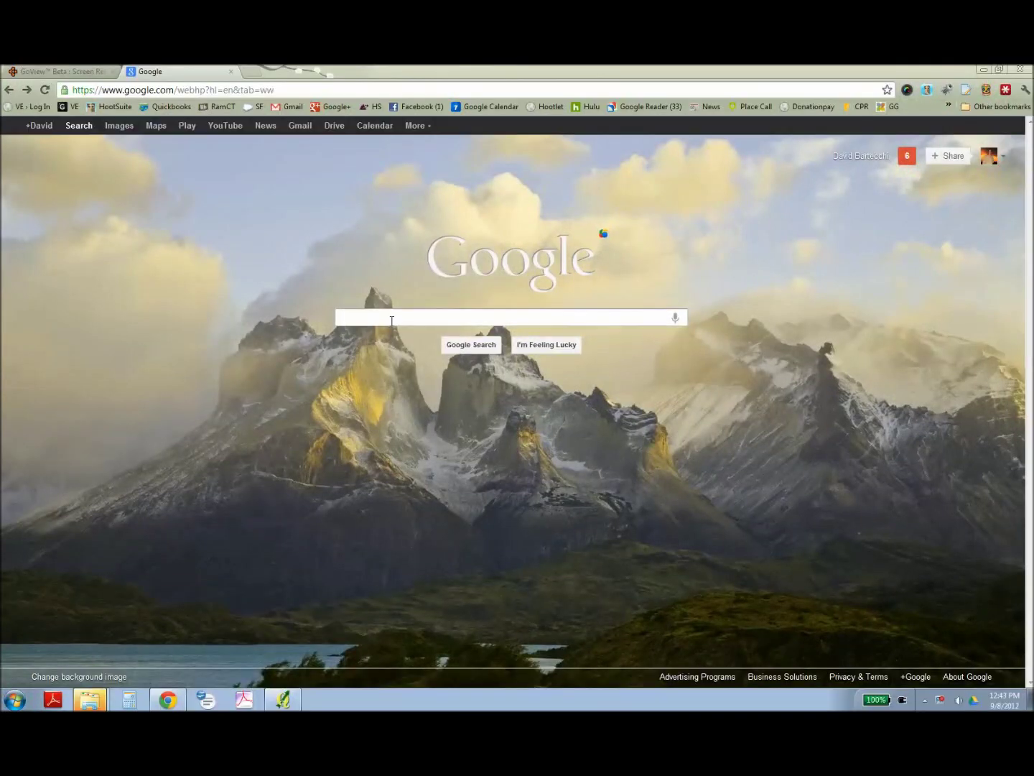
# Search Google for 'Glovis' and open the USGS Global Visualization Viewer site
pyautogui.click(391, 320)
pyautogui.write('Glovis')
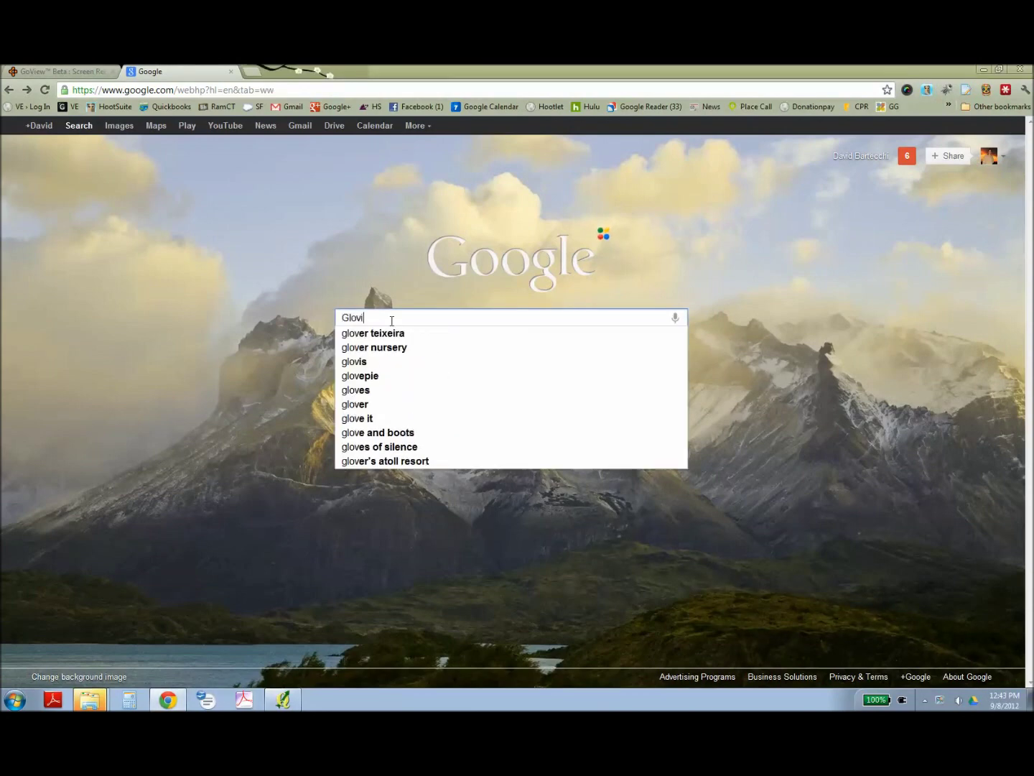
pyautogui.click(401, 340)
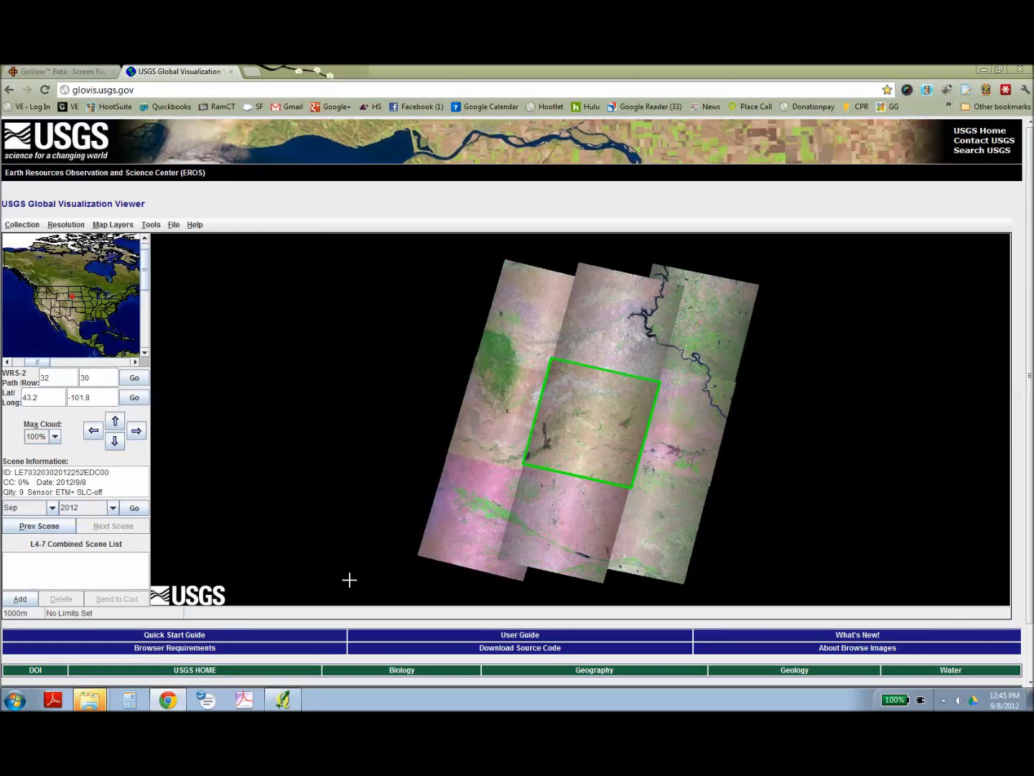
pyautogui.click(101, 227)
# Turn on the Cities and Admin Boundaries map overlays in GloVis
pyautogui.click(95, 273)
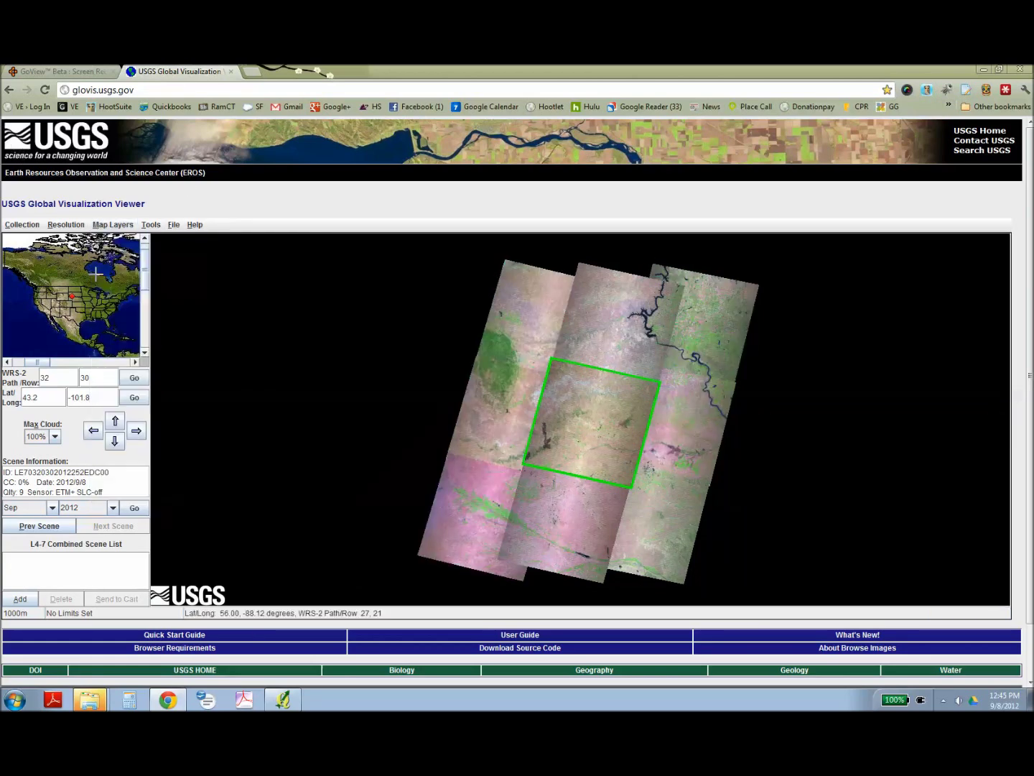
pyautogui.click(104, 227)
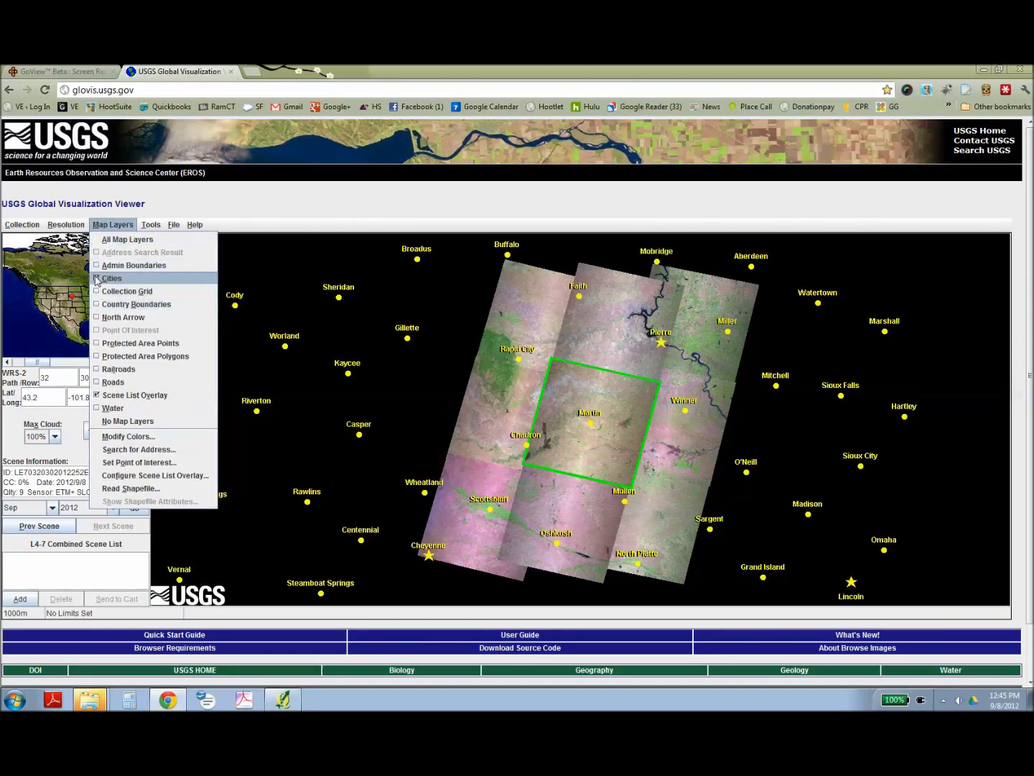
pyautogui.click(97, 267)
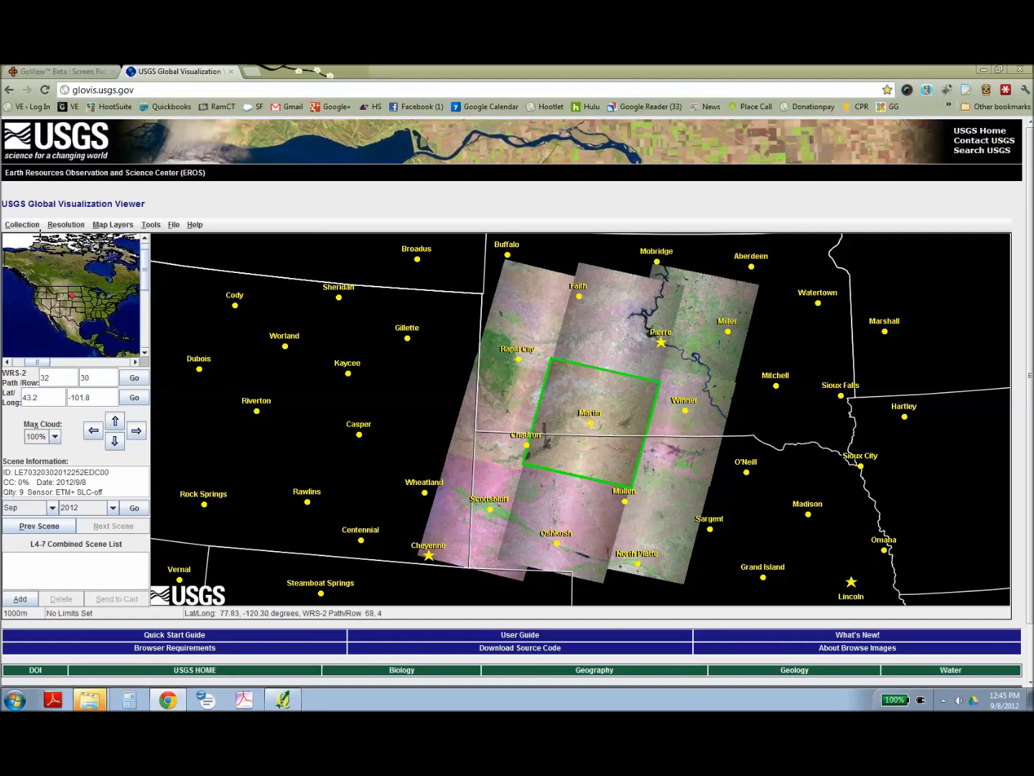
# Switch the imagery collection to Landsat Archive > Landsat 4-5 TM
pyautogui.click(29, 225)
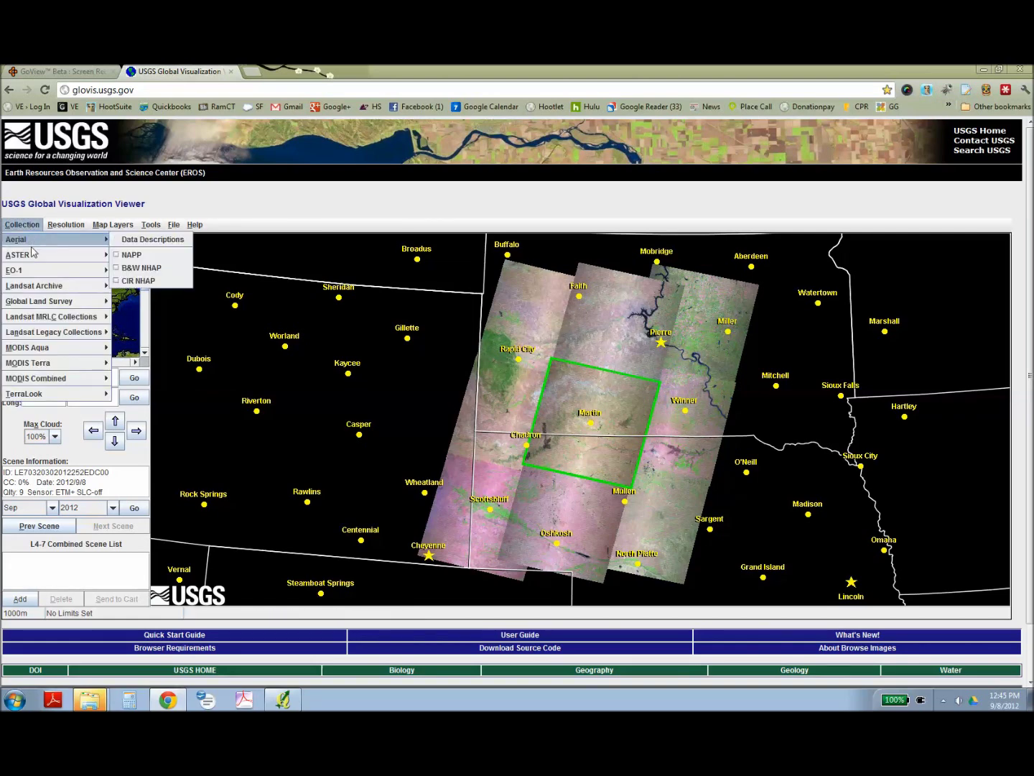
pyautogui.moveTo(38, 286)
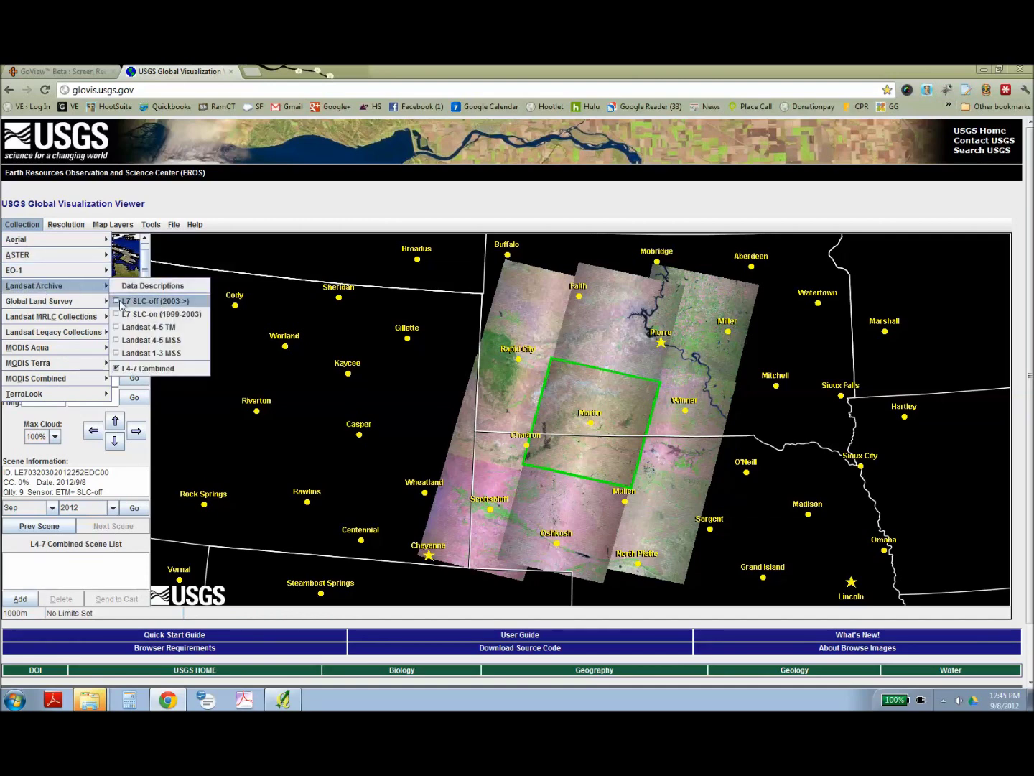
pyautogui.click(127, 325)
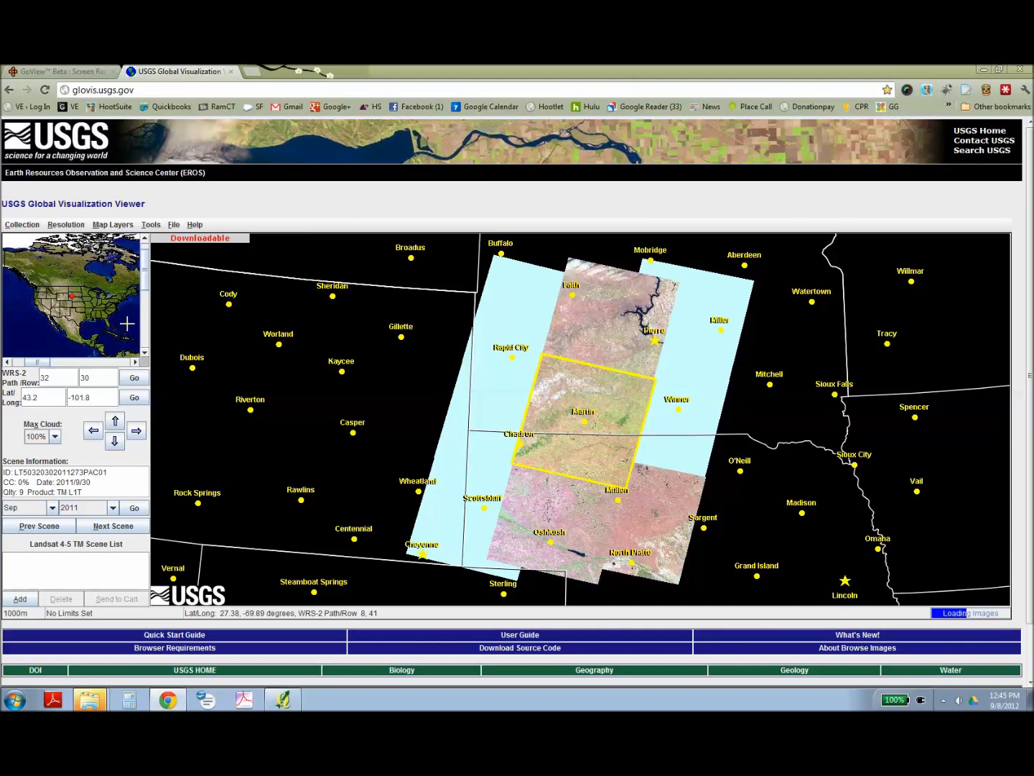
pyautogui.click(102, 528)
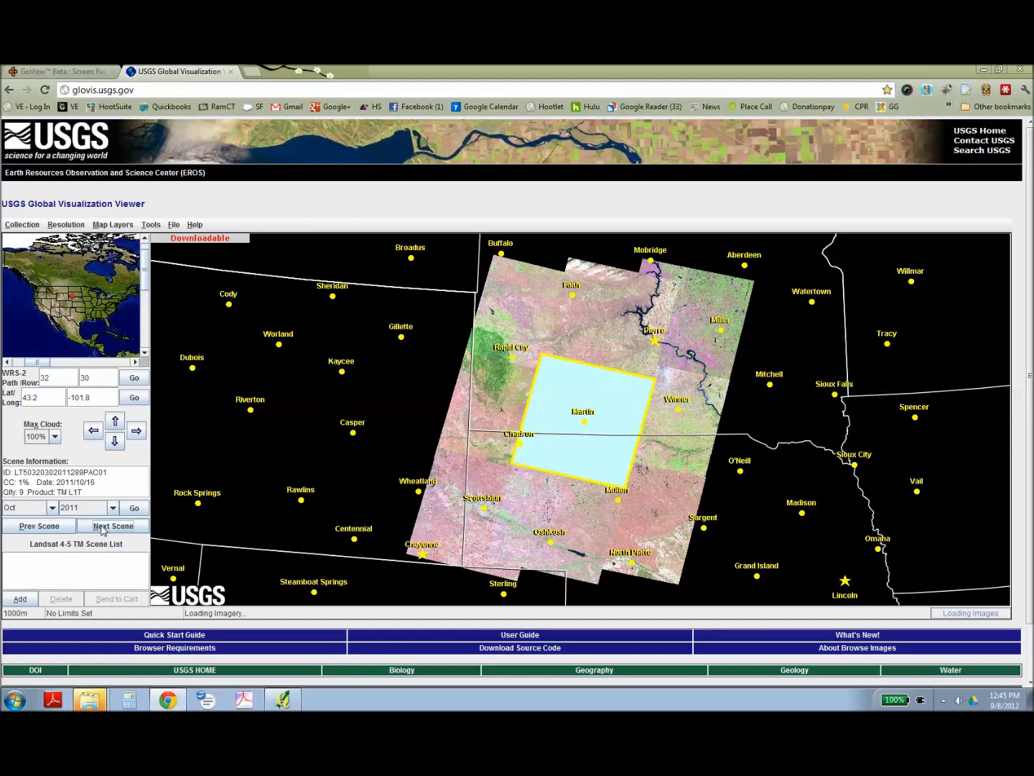
# Add the 2012/4/25 scene (6% cloud) to the scene list and send it to the cart
pyautogui.click(103, 528)
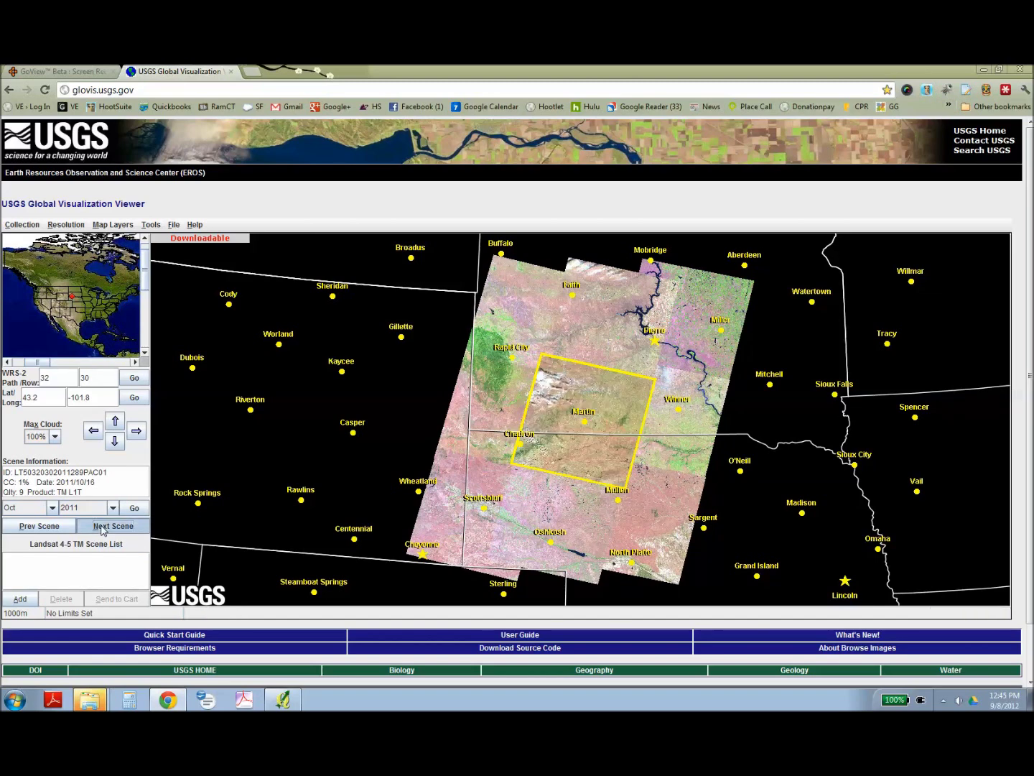
pyautogui.click(103, 528)
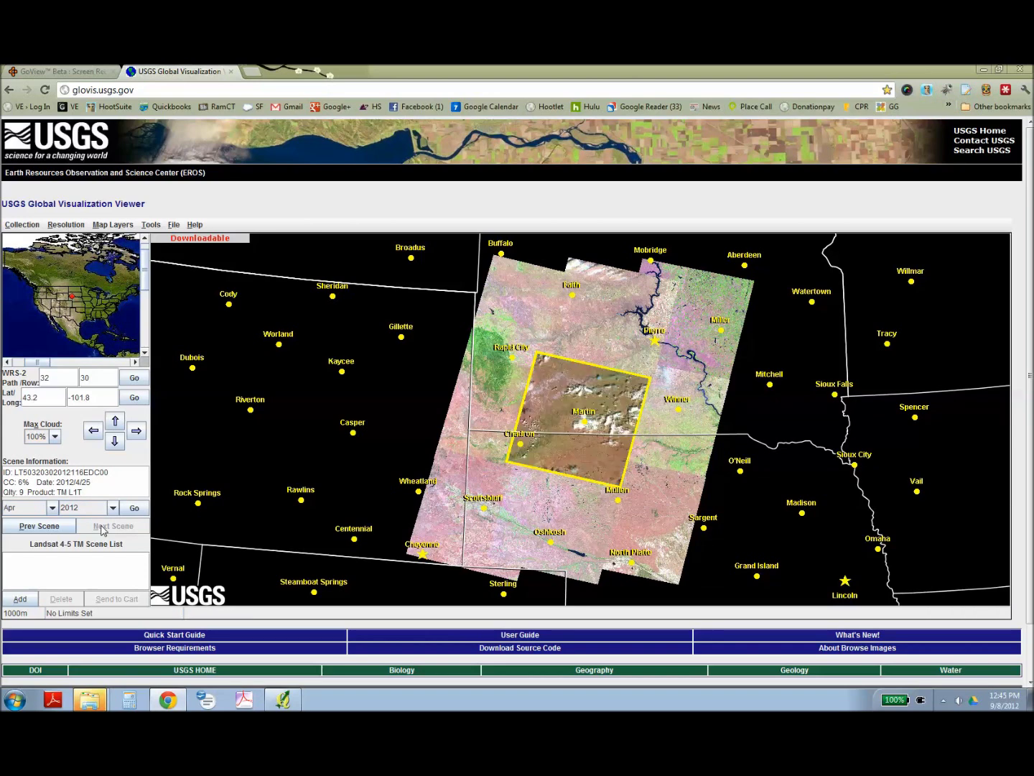
pyautogui.click(19, 600)
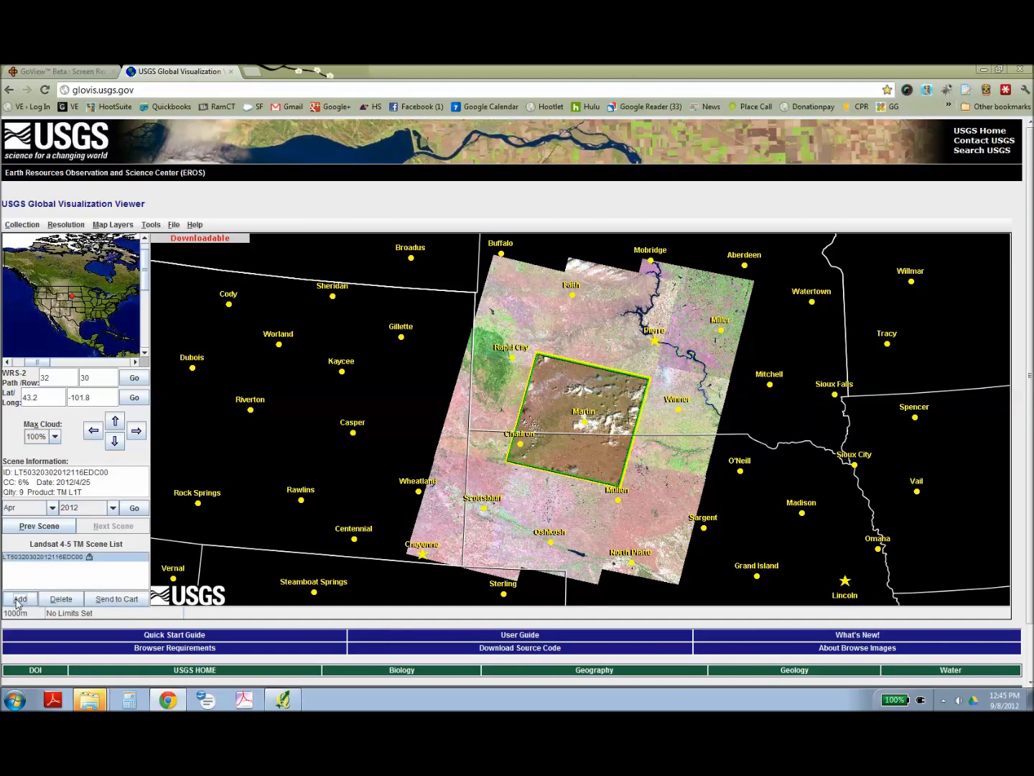
pyautogui.click(98, 600)
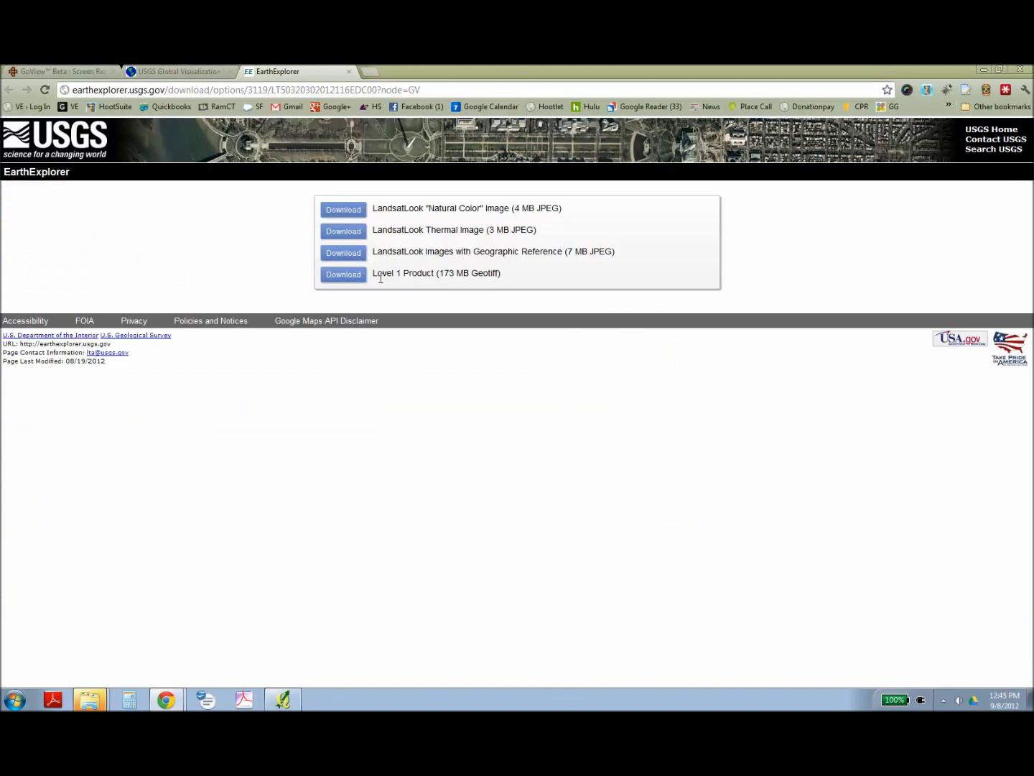
# Download the 173 MB Level 1 Product GeoTiff archive and open it in WinZip
pyautogui.click(345, 277)
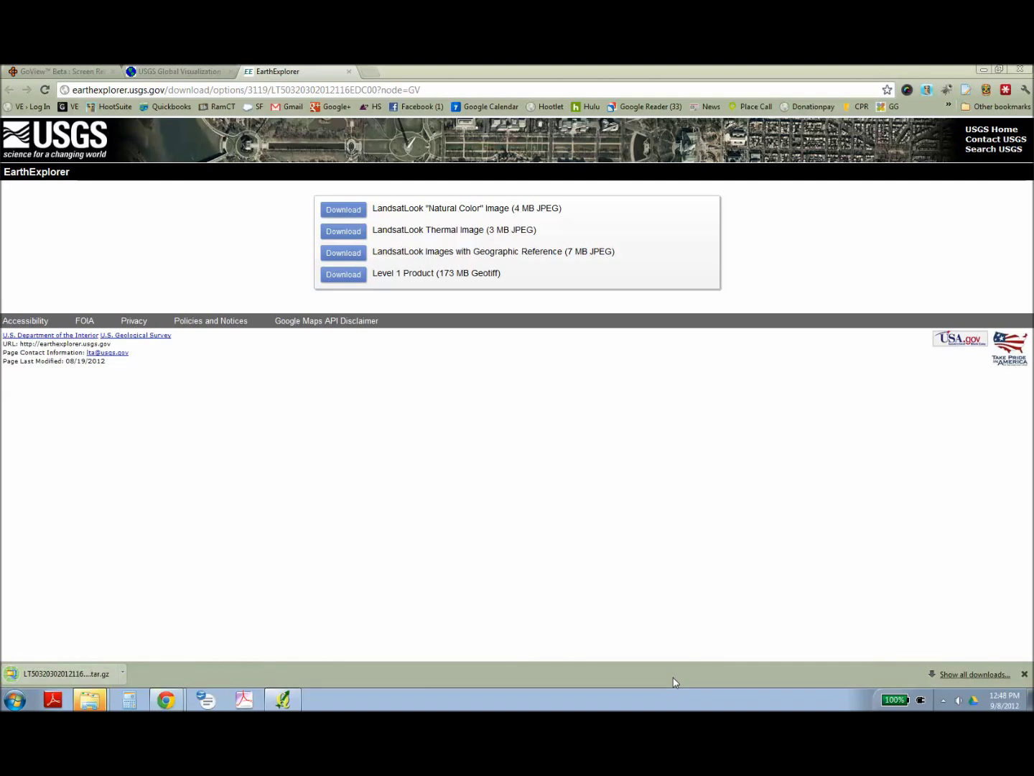
pyautogui.click(71, 674)
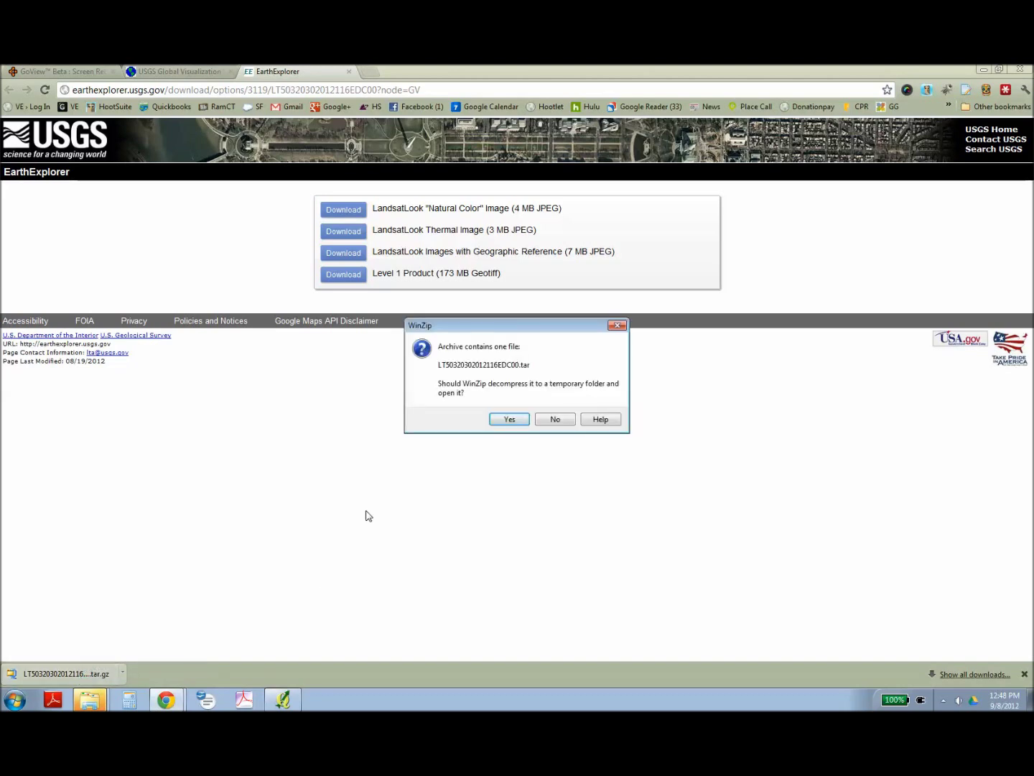
pyautogui.click(504, 419)
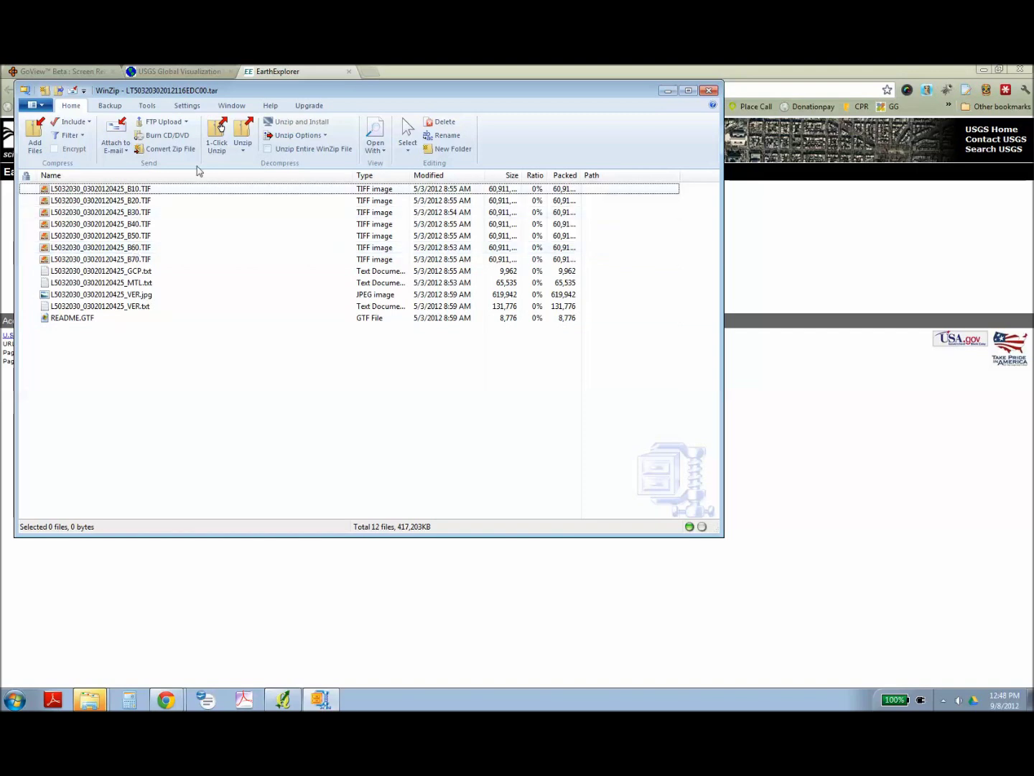
# Unzip the 12 files into a new 'April 2012 Landsat GeoTiff' folder inside GEoTiff
pyautogui.click(243, 133)
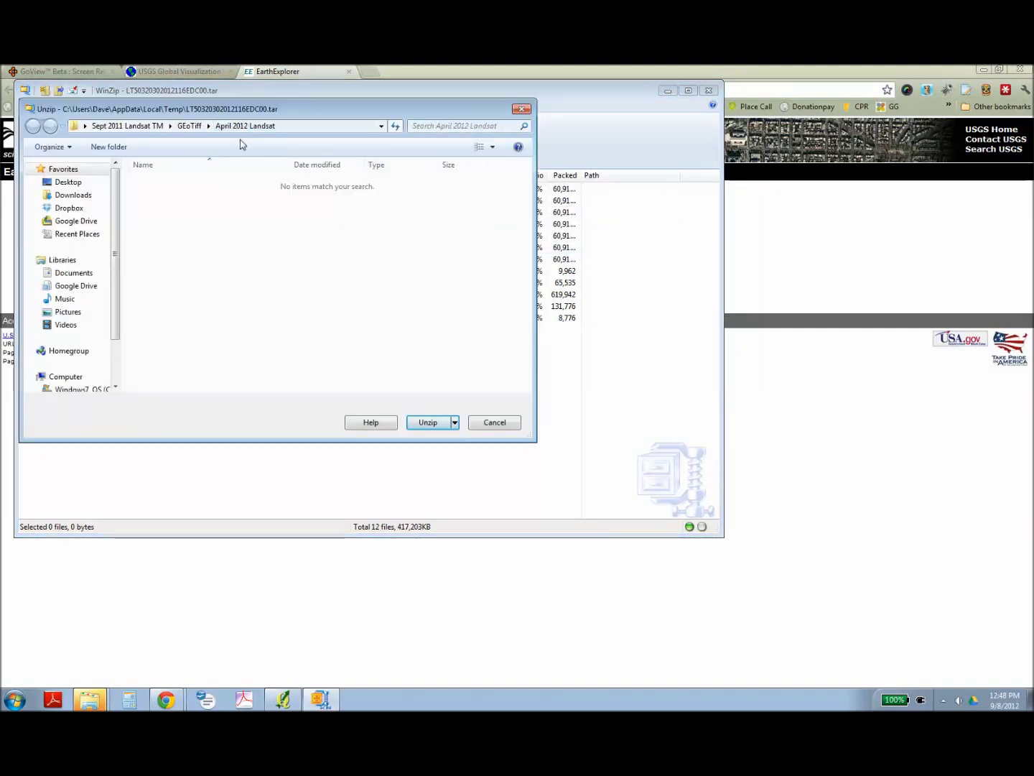
pyautogui.click(188, 127)
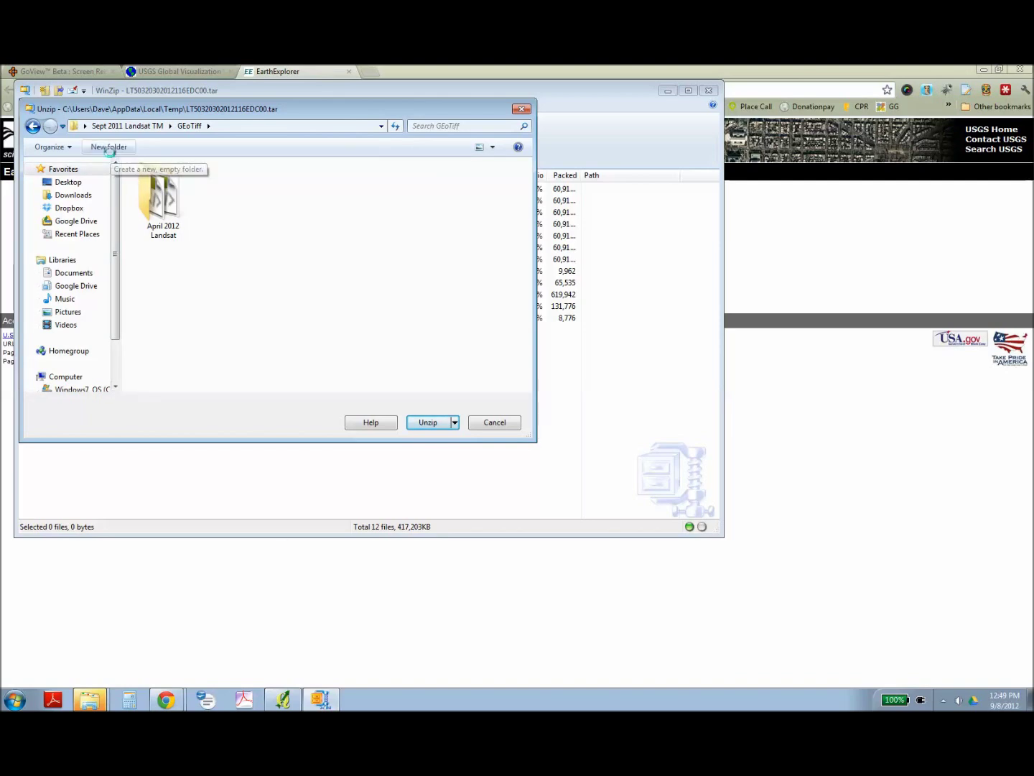
pyautogui.click(109, 148)
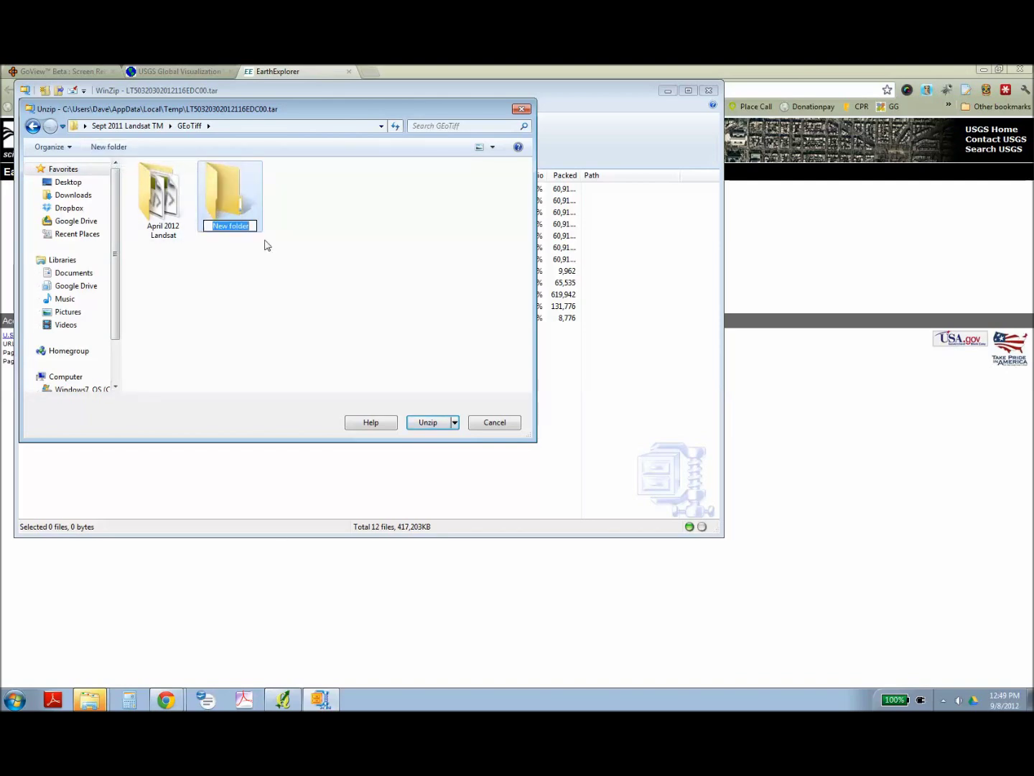
pyautogui.write('April 2012')
pyautogui.write('Landsat GeoTiff')
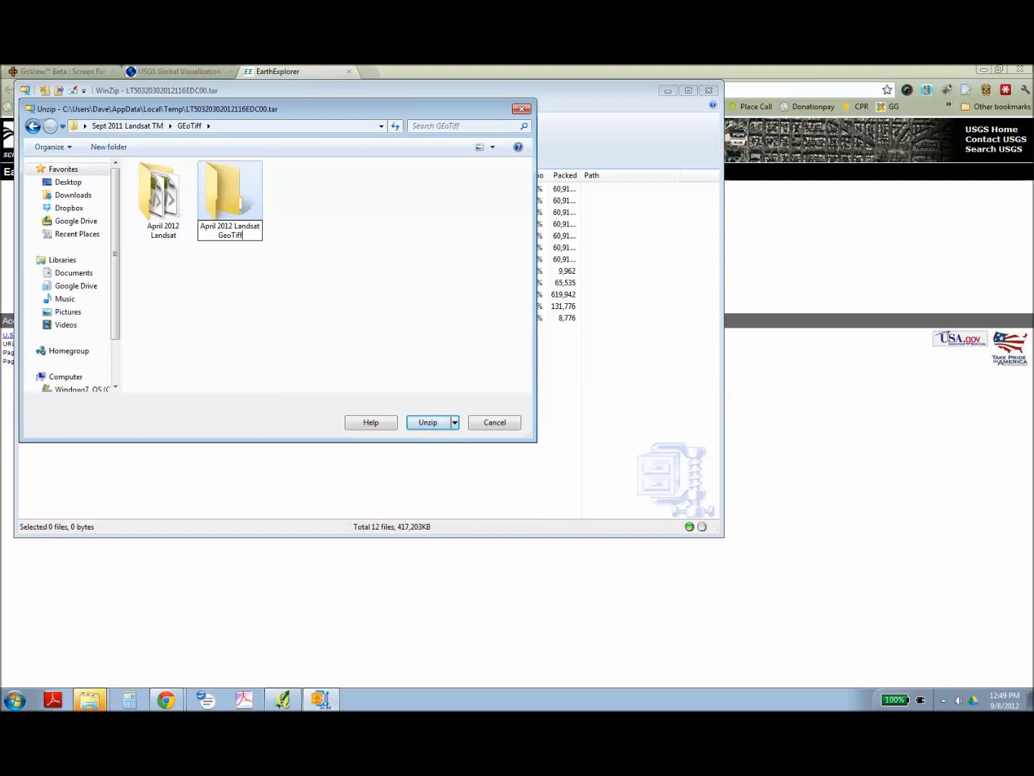
pyautogui.press('Return')
pyautogui.doubleClick(209, 209)
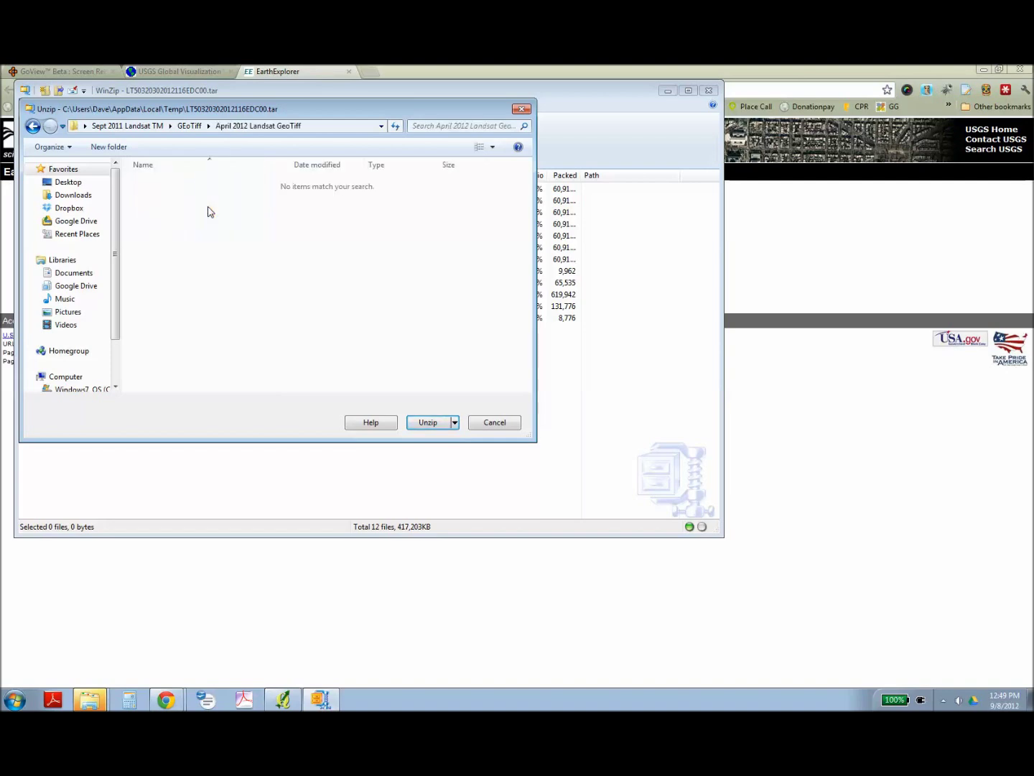
pyautogui.click(428, 423)
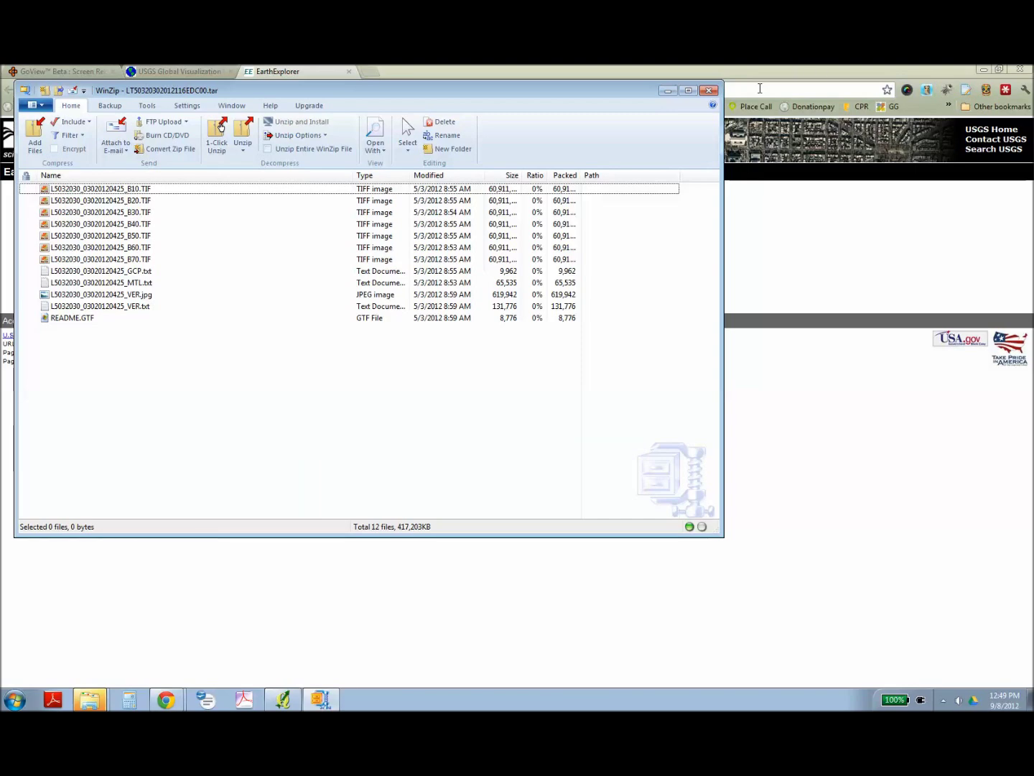
# In Build Virtual Raster, select the seven band TIFs B10–B70 as input files
pyautogui.click(709, 91)
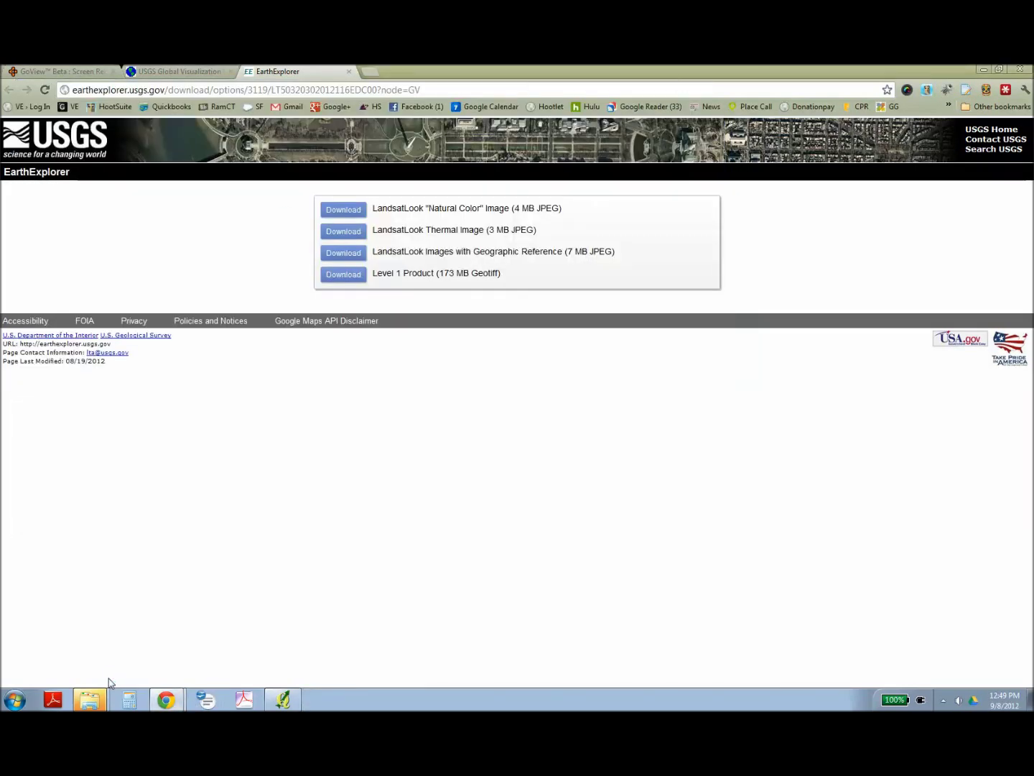
pyautogui.click(281, 700)
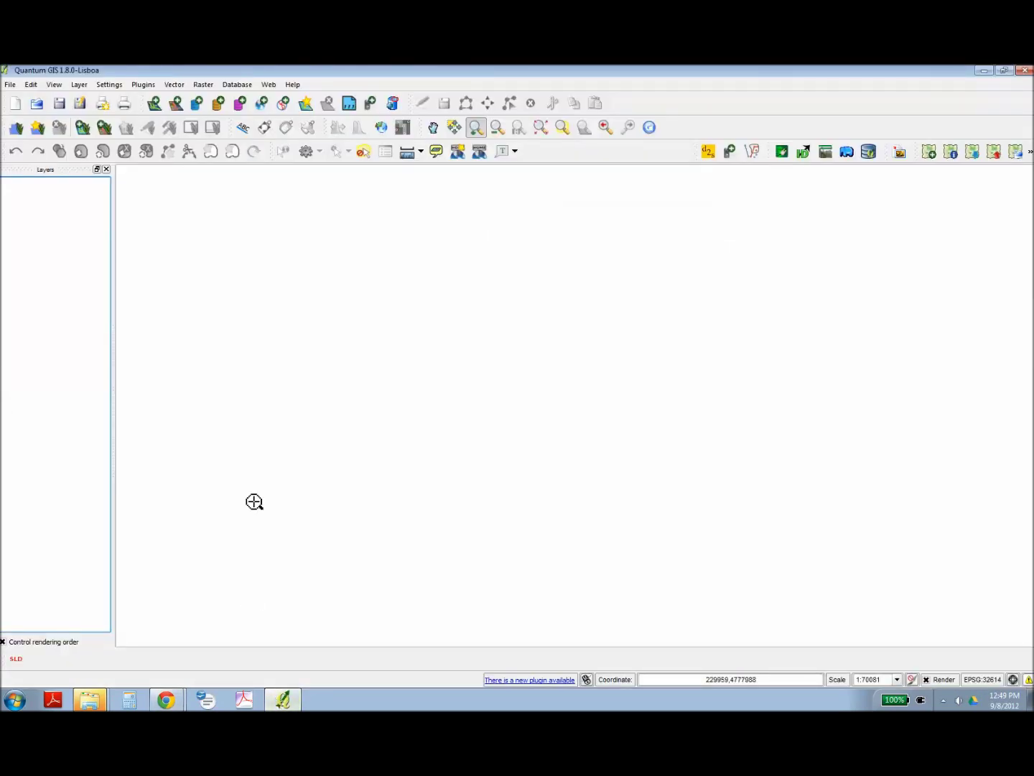
pyautogui.click(203, 84)
pyautogui.moveTo(226, 186)
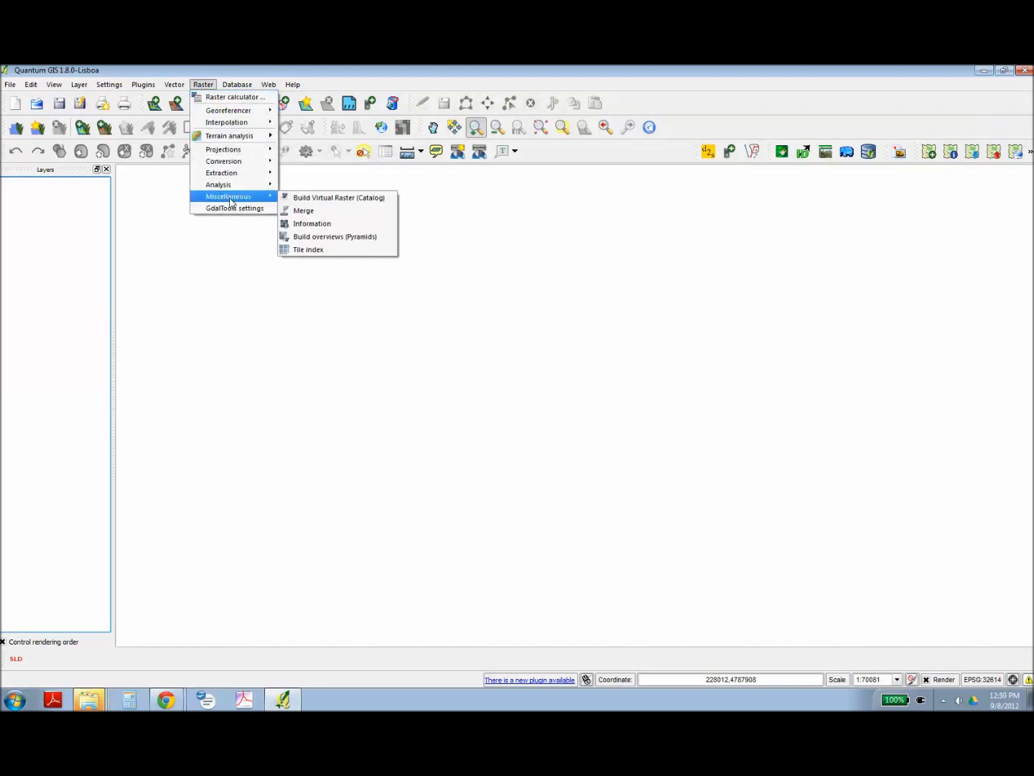
pyautogui.click(292, 201)
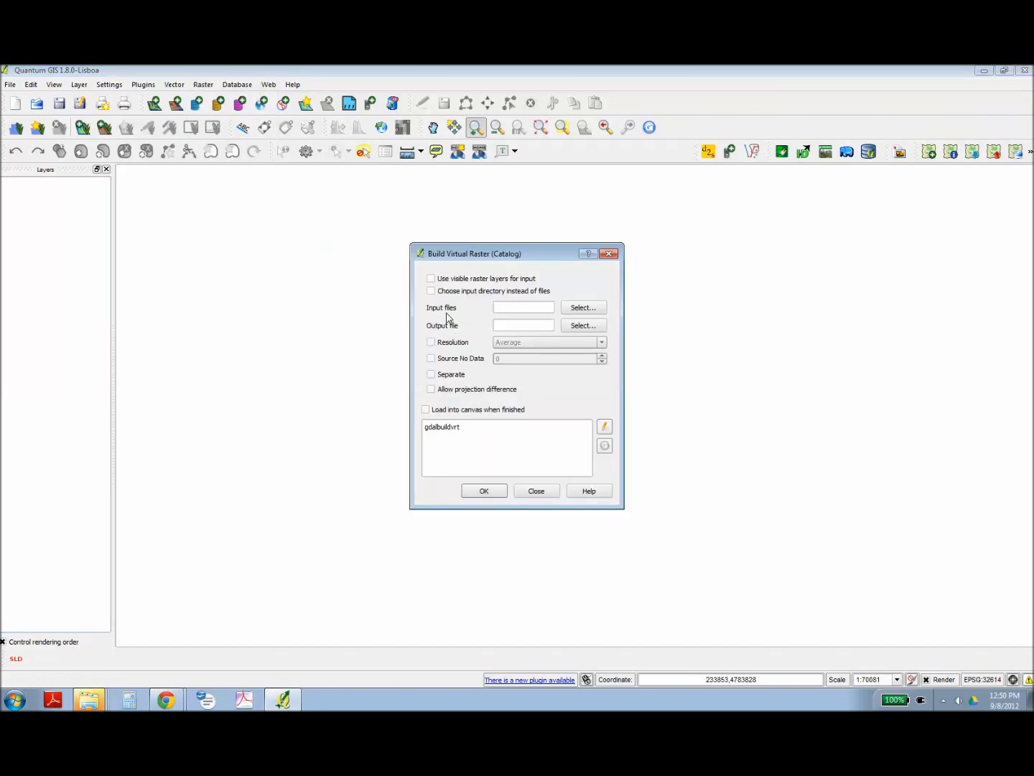
pyautogui.click(586, 309)
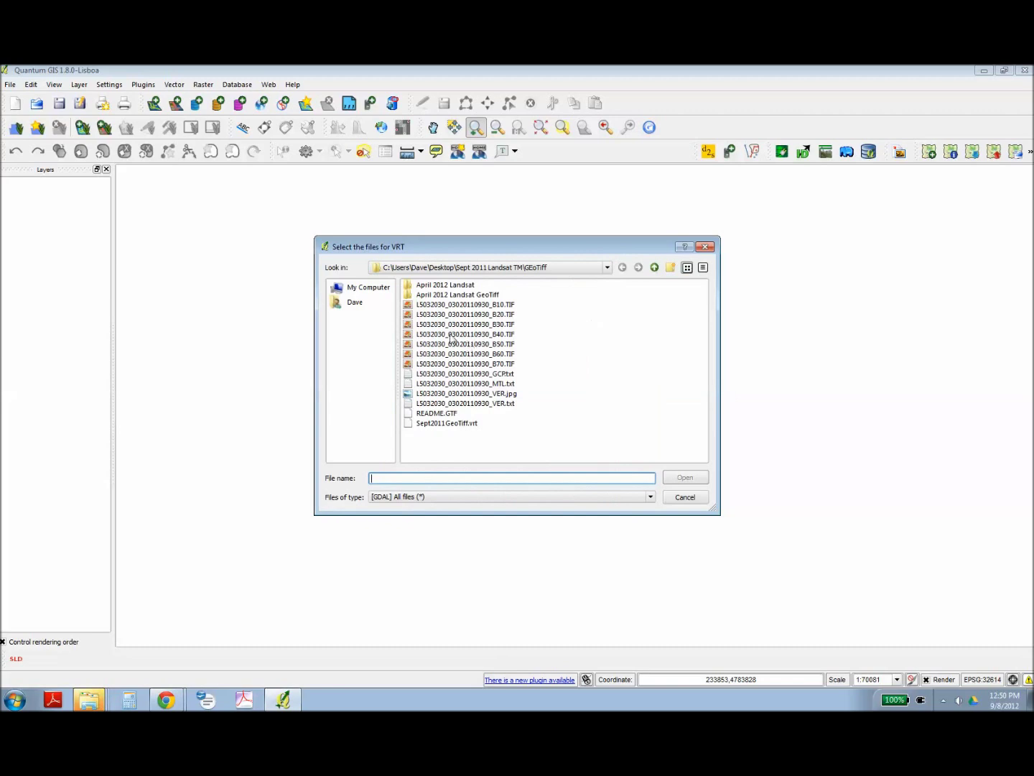
pyautogui.click(447, 306)
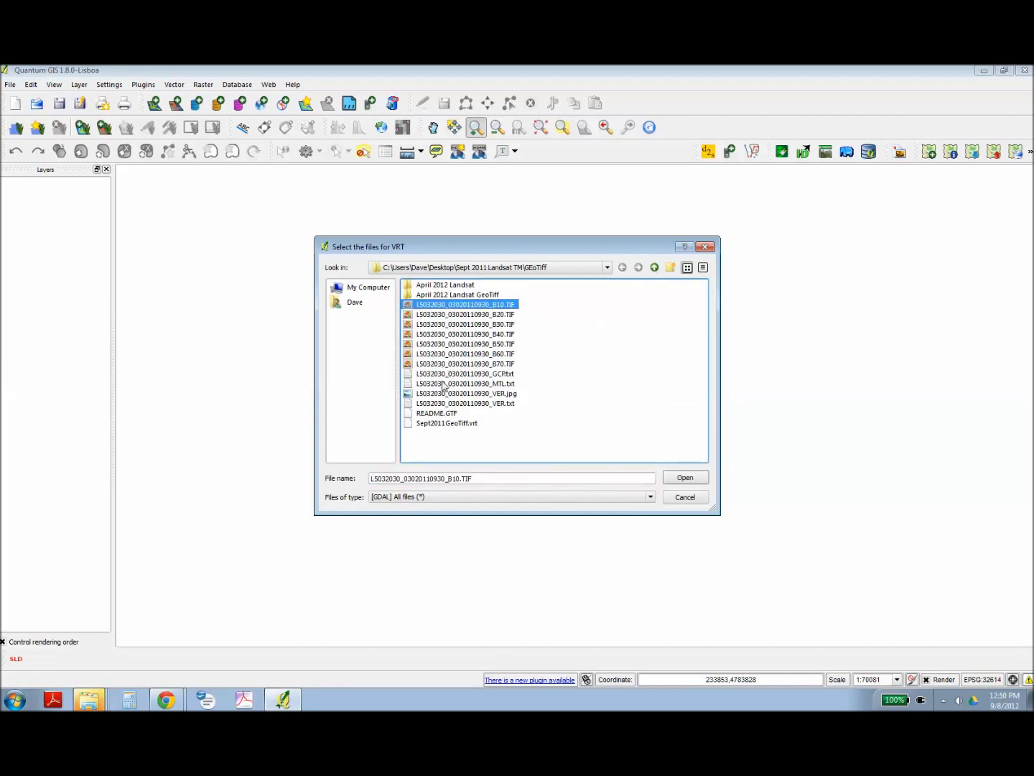
pyautogui.doubleClick(444, 295)
pyautogui.click(443, 288)
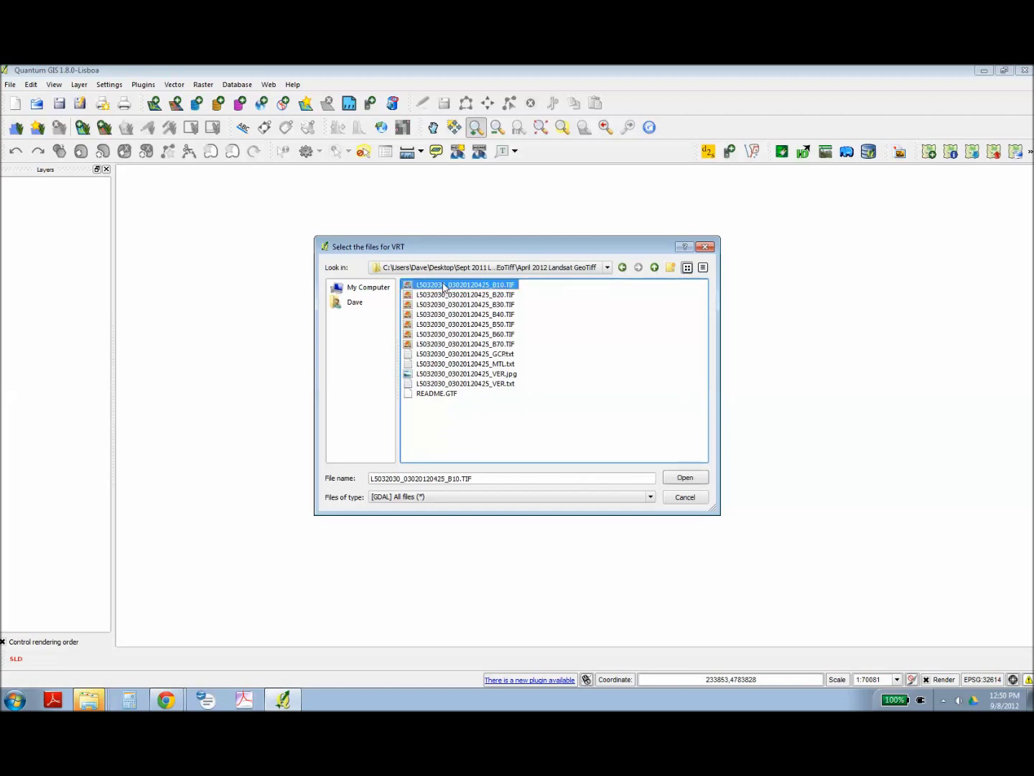
pyautogui.keyDown('shift'); pyautogui.click(442, 344); pyautogui.keyUp('shift')
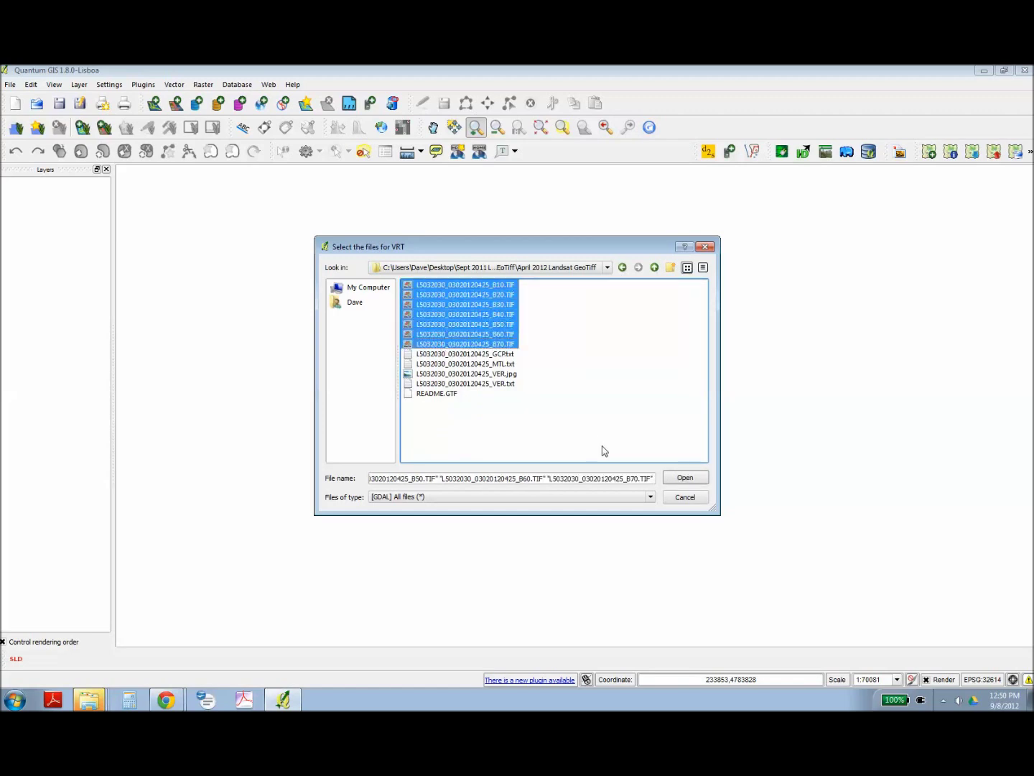
pyautogui.click(675, 479)
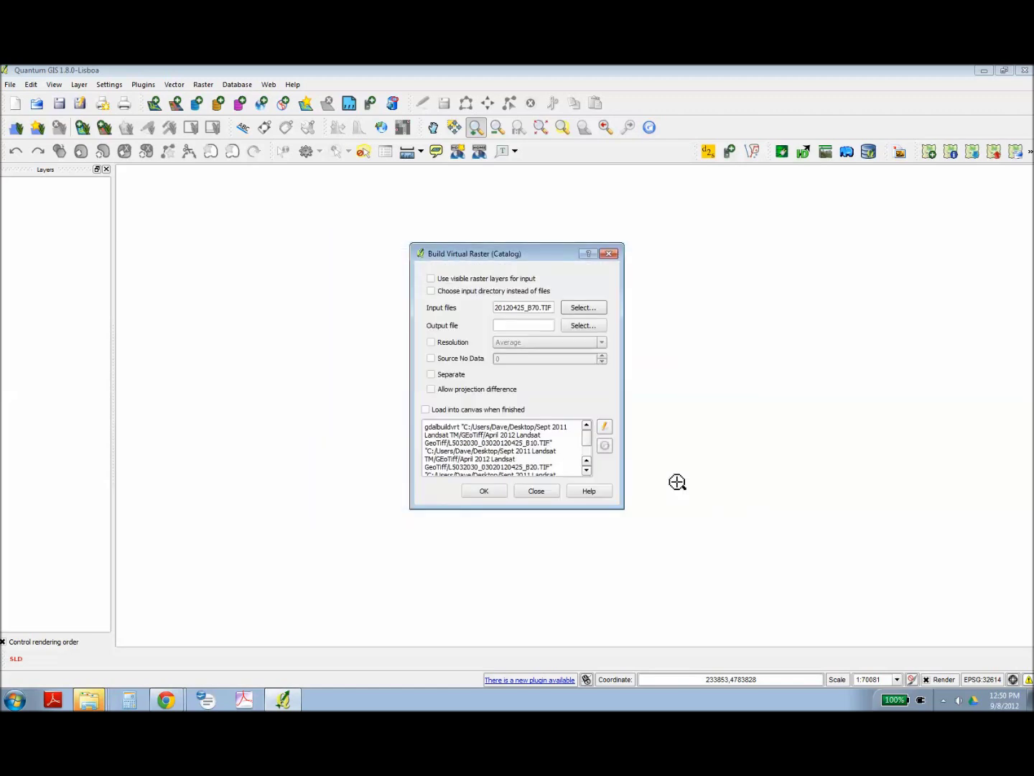
# Output 'April 2012 GeoTiff' at Highest resolution, Separate bands, loaded into canvas, and run it
pyautogui.click(581, 327)
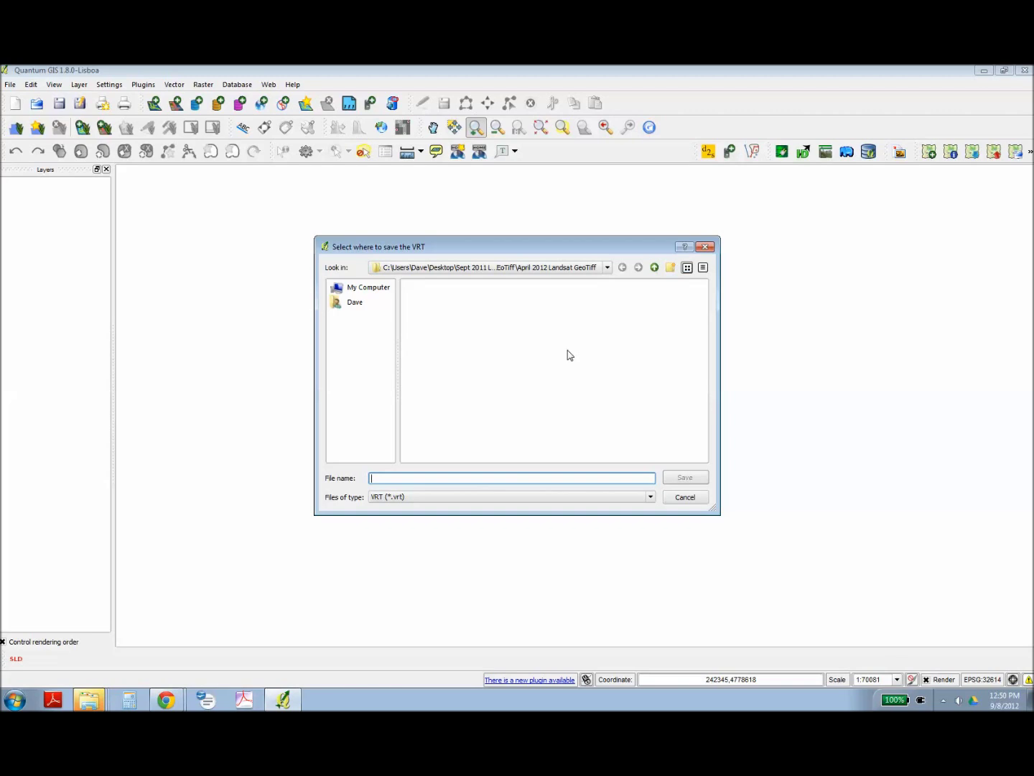
pyautogui.write('April 2012 GeoTiff')
pyautogui.press('Return')
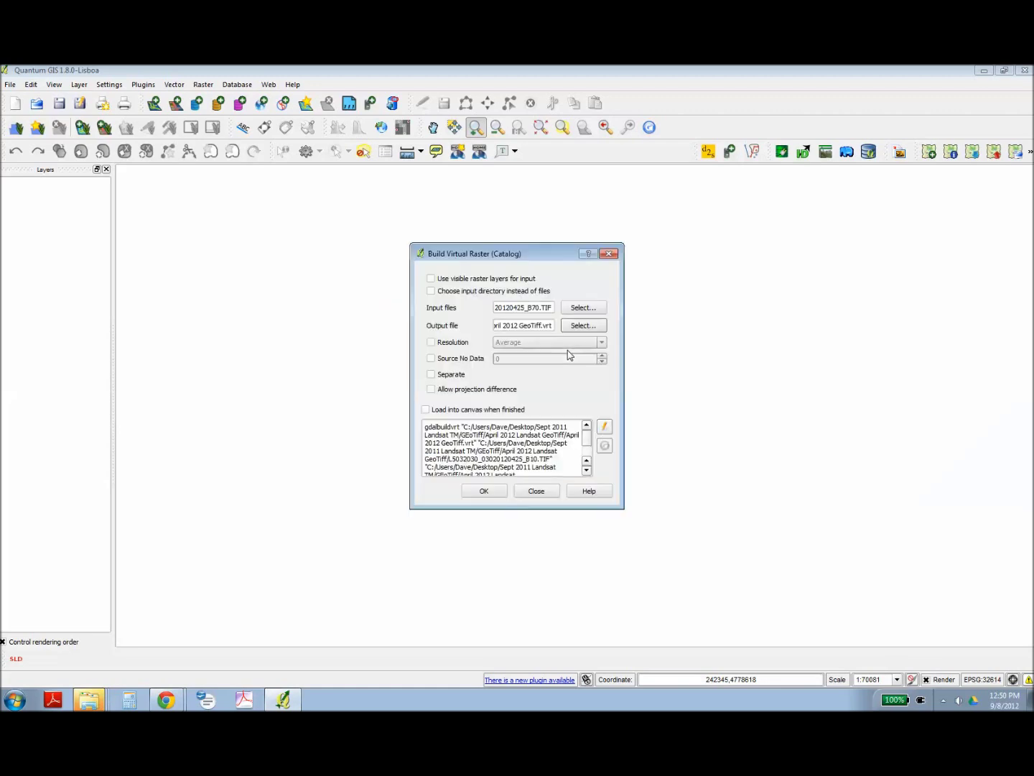
pyautogui.click(432, 342)
pyautogui.click(508, 344)
pyautogui.click(572, 355)
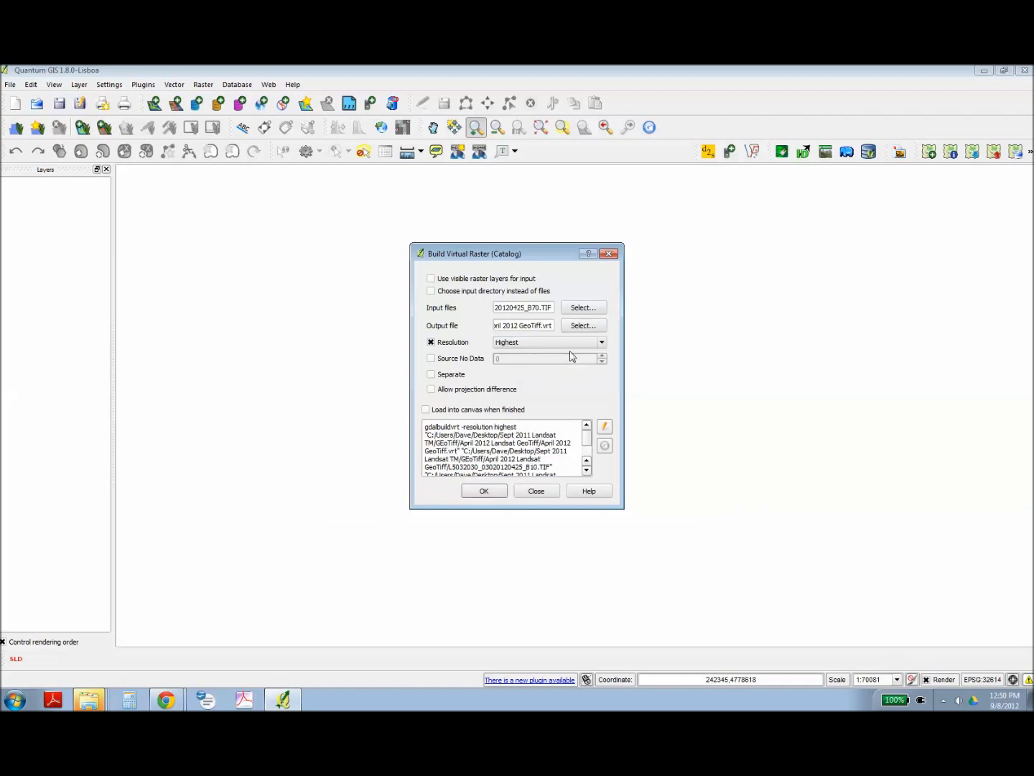
pyautogui.click(431, 374)
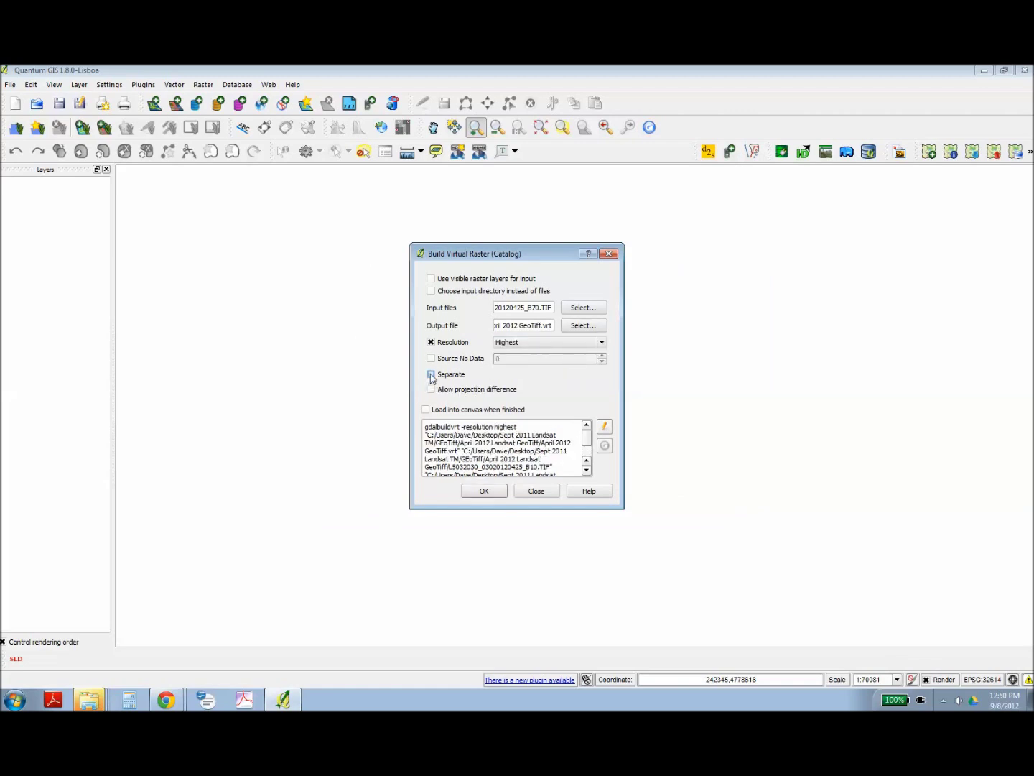
pyautogui.click(426, 409)
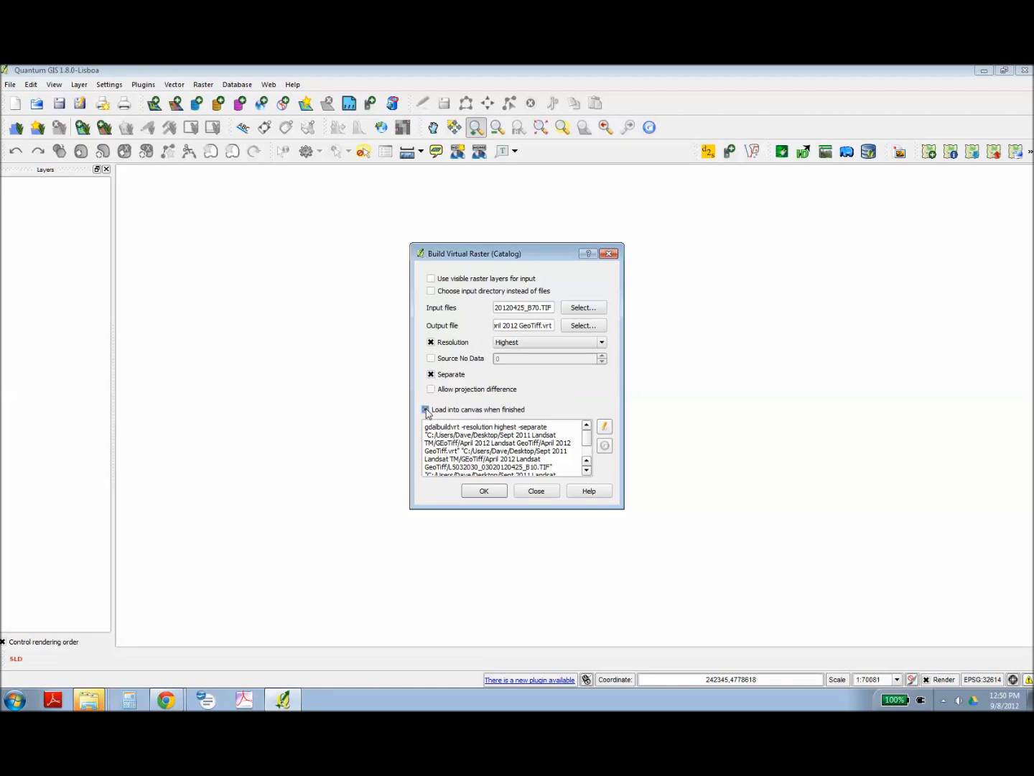
pyautogui.click(483, 491)
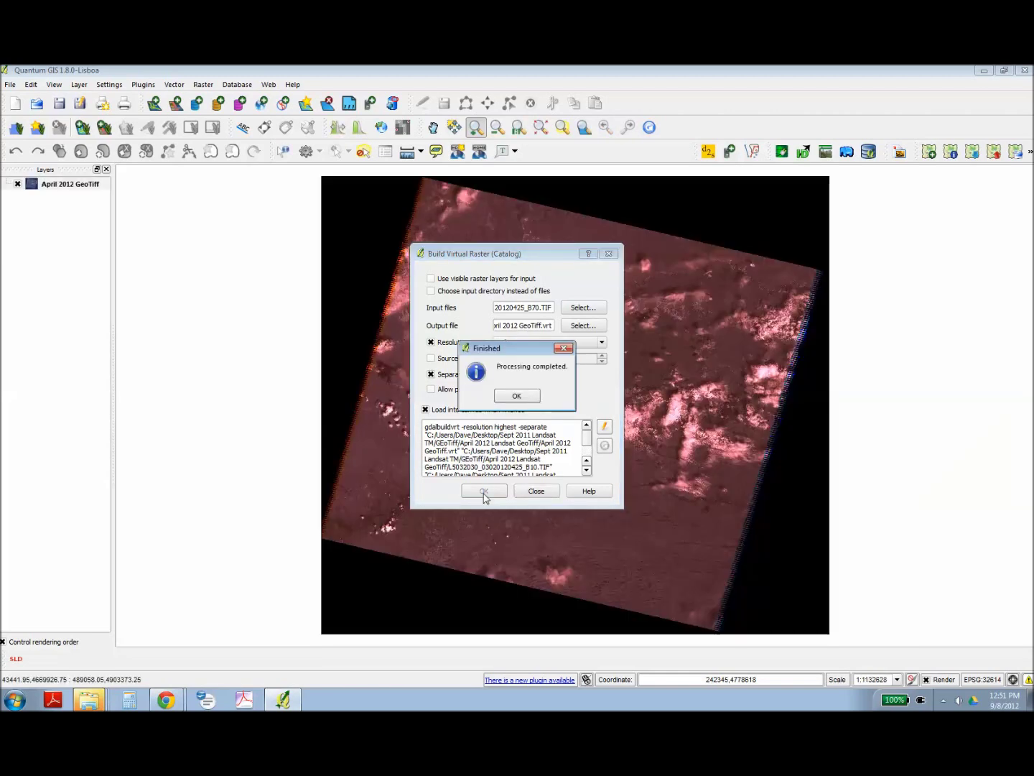
# Dismiss the 'Processing completed' message and close Build Virtual Raster
pyautogui.click(517, 396)
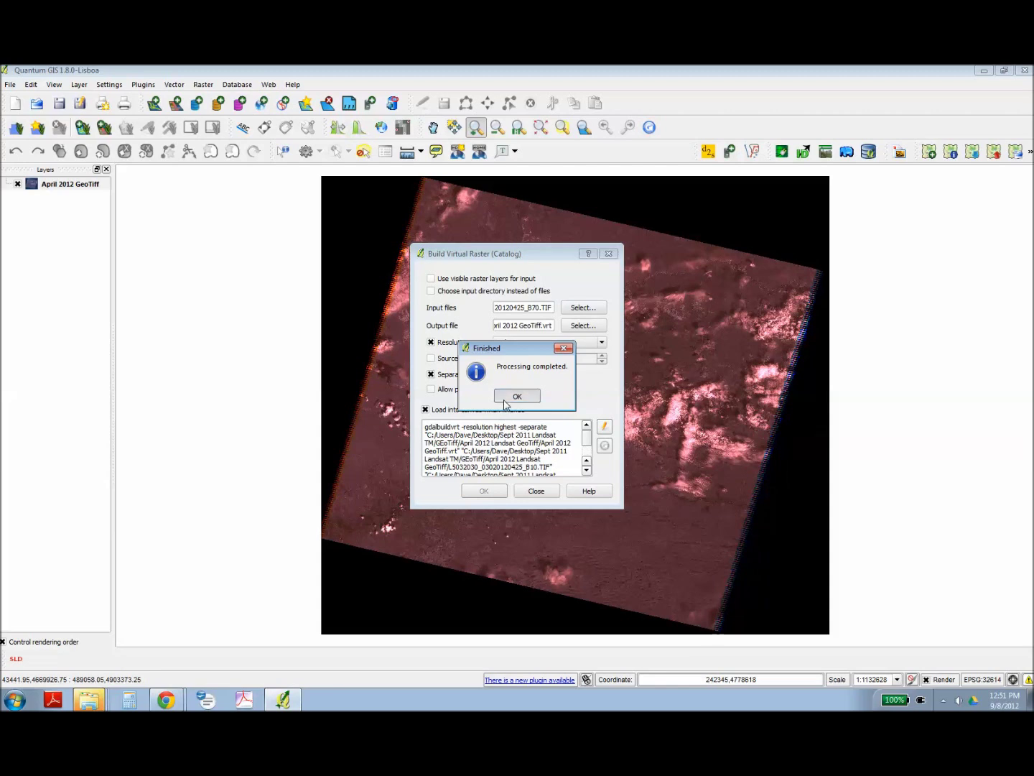
pyautogui.click(544, 496)
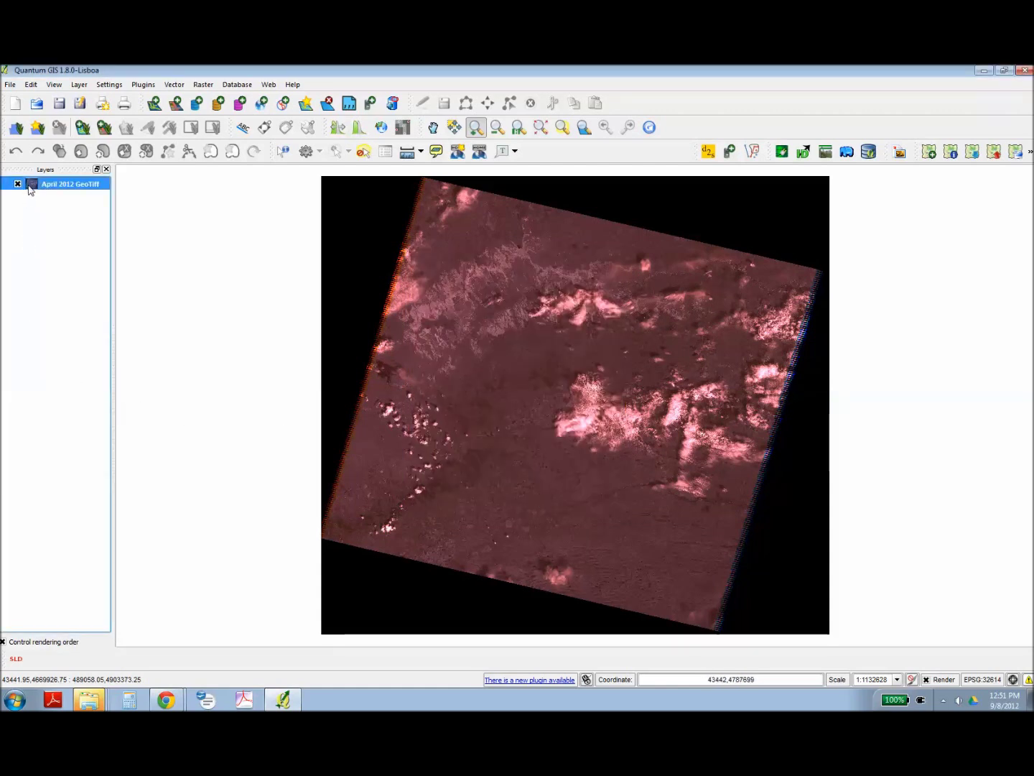
# Set the April 2012 GeoTiff layer to Red Band 7, Green Band 4, Blue Band 2
pyautogui.moveTo(30, 191)
pyautogui.doubleClick(31, 187)
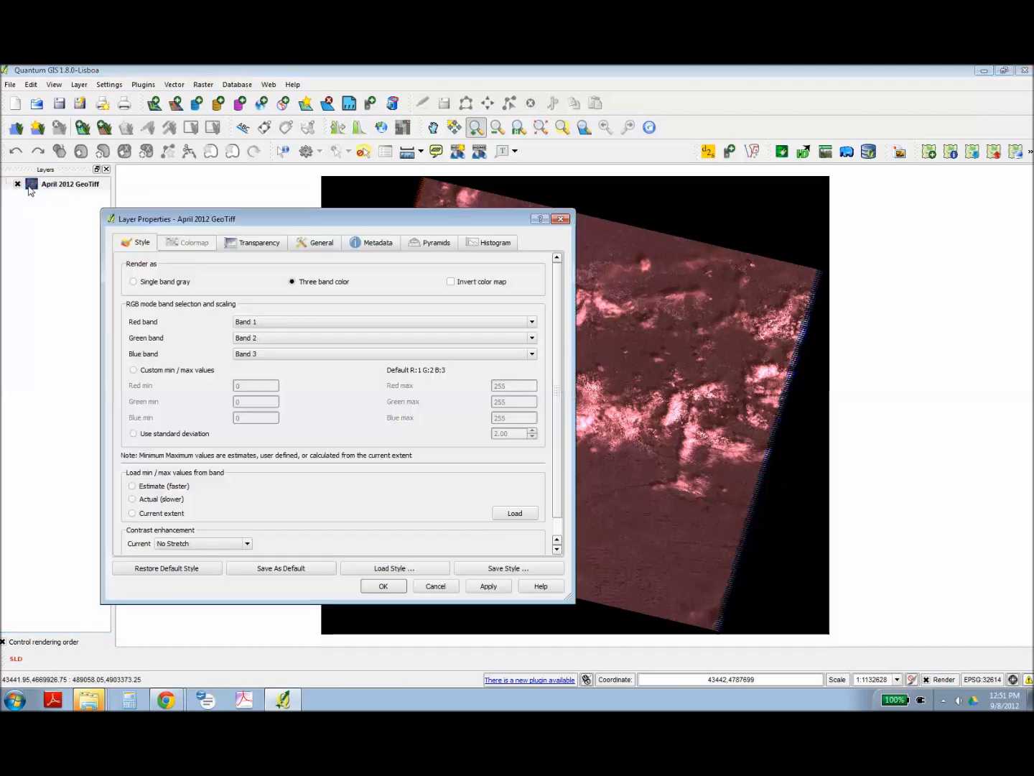
pyautogui.click(253, 325)
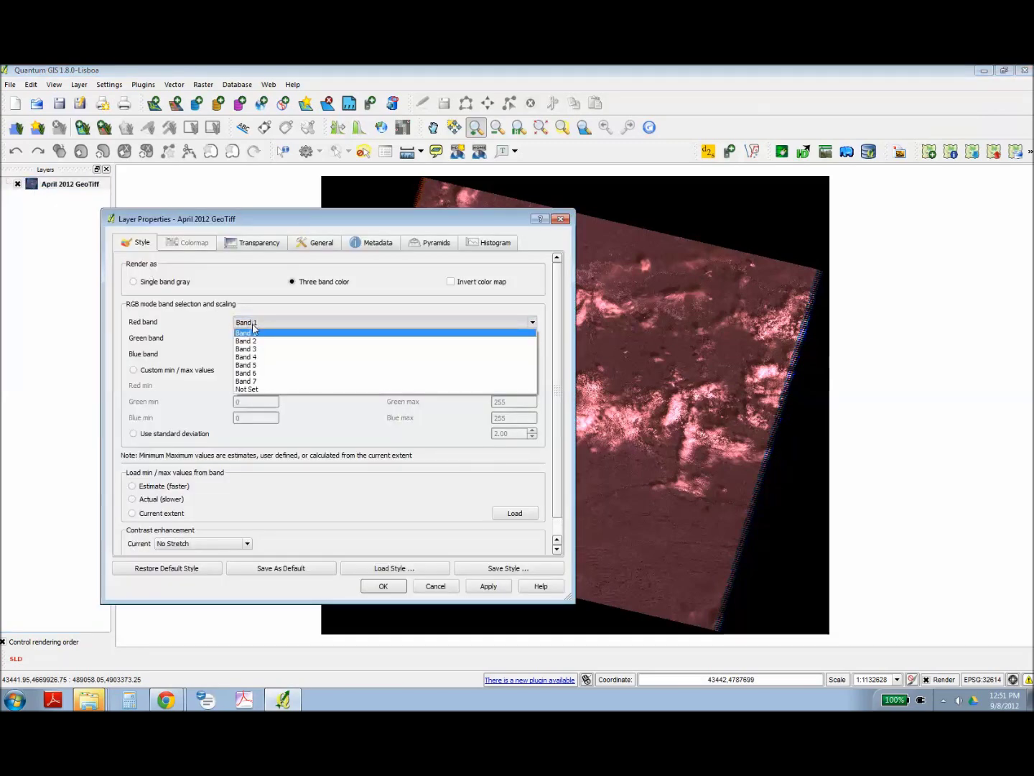
pyautogui.click(262, 376)
pyautogui.click(263, 339)
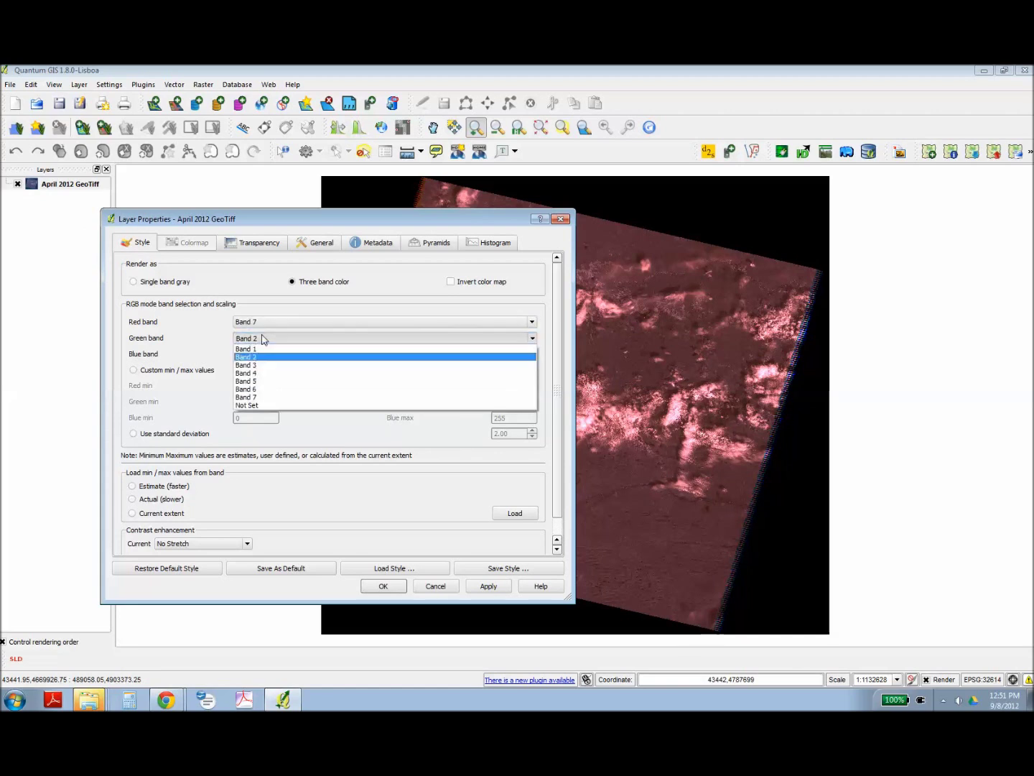
pyautogui.click(262, 369)
pyautogui.click(263, 355)
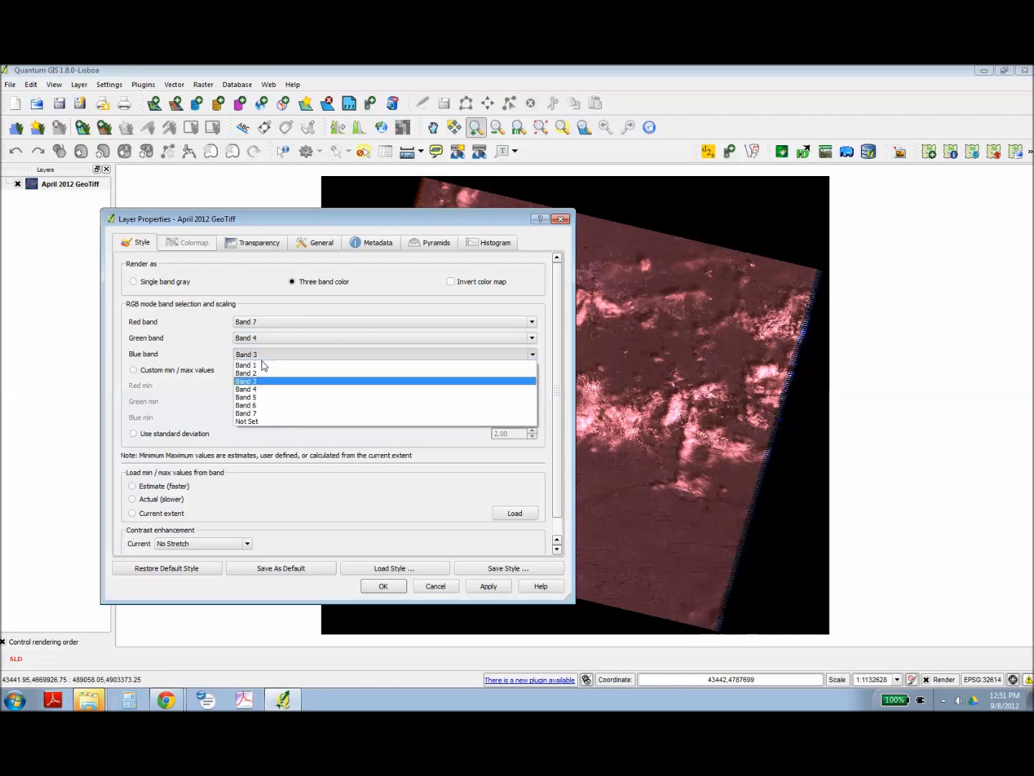
pyautogui.click(262, 370)
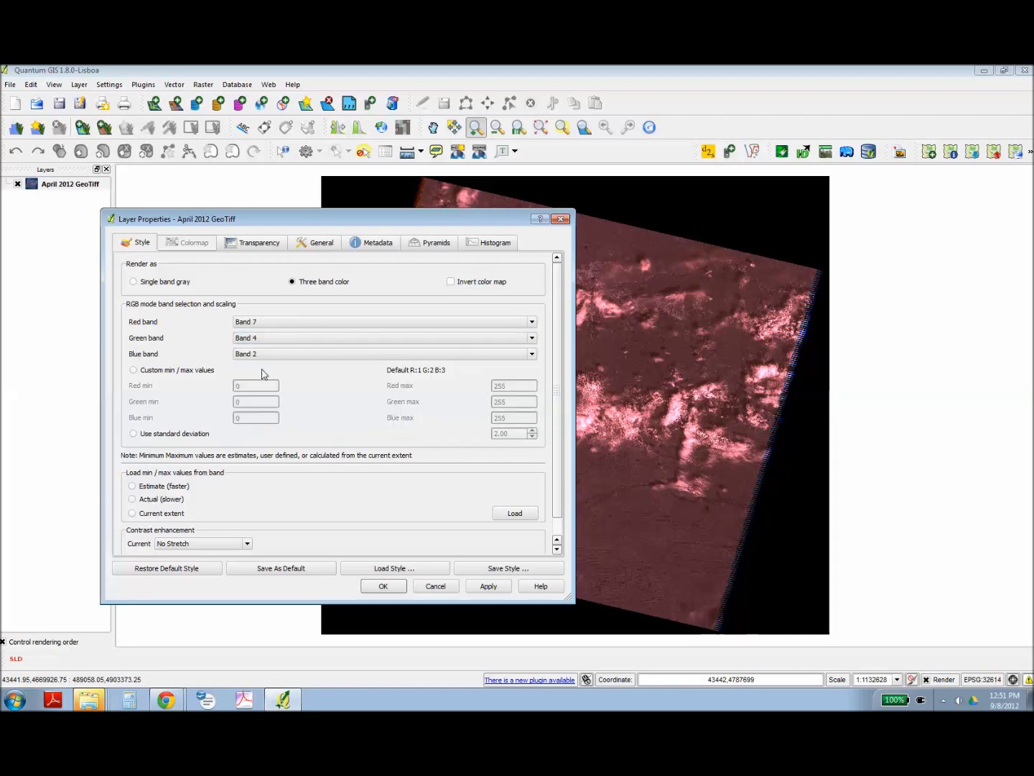
pyautogui.click(496, 587)
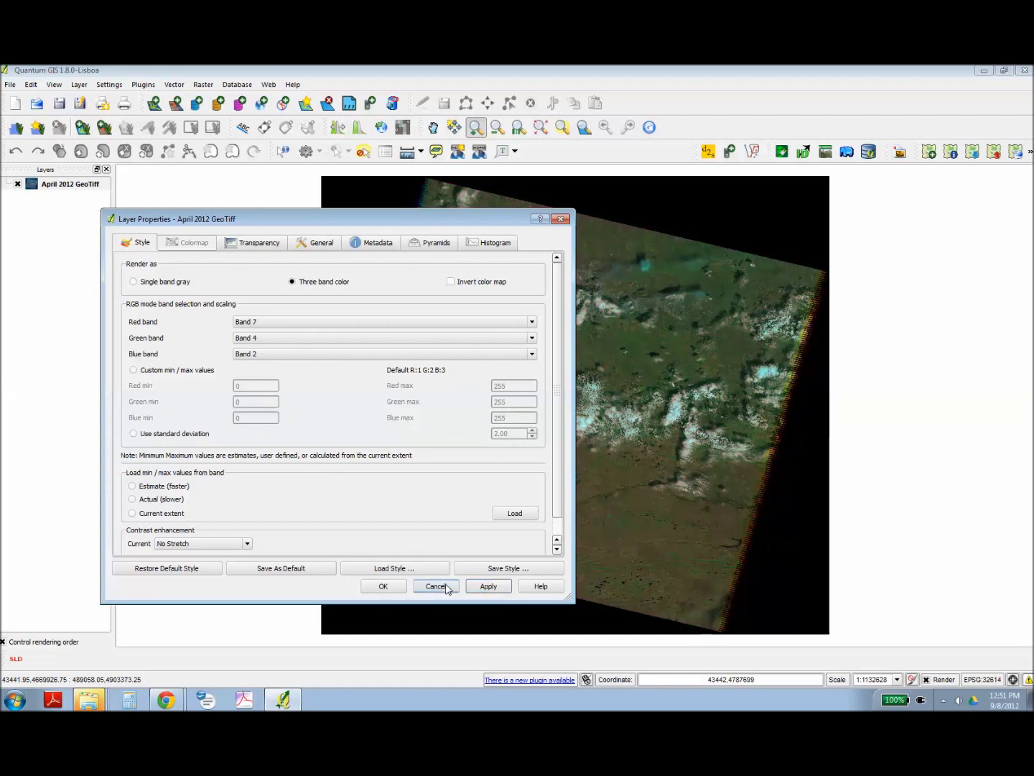
pyautogui.click(383, 586)
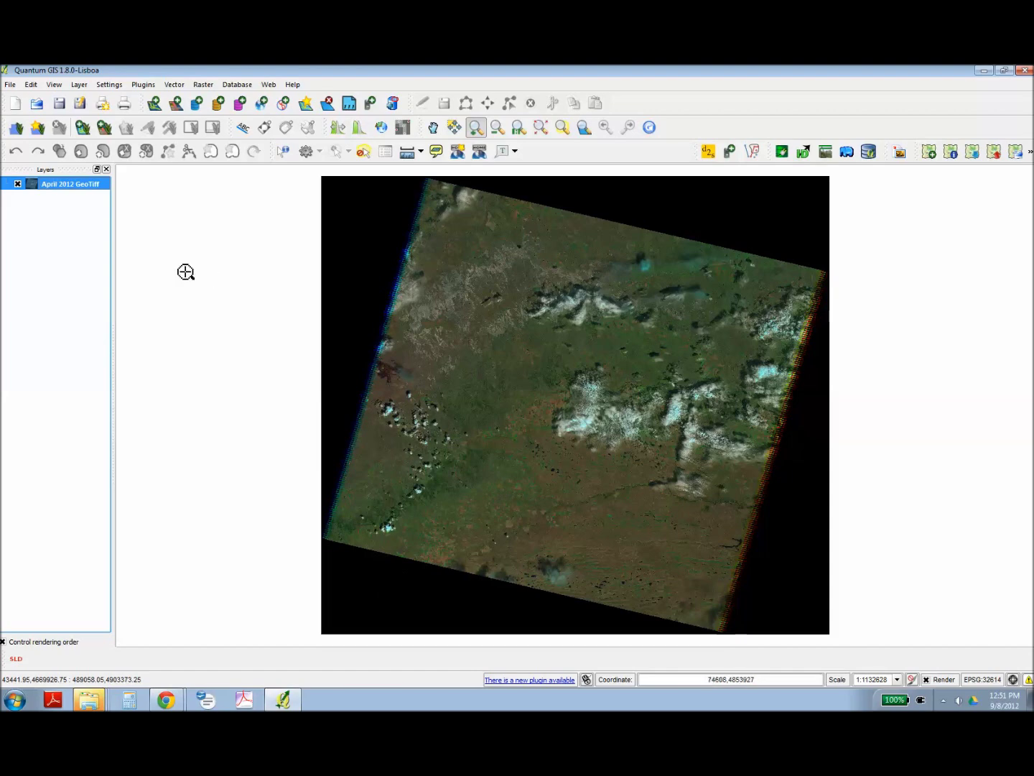
# Add 2011_District_Boundaries.shp as a vector layer on the map
pyautogui.click(153, 105)
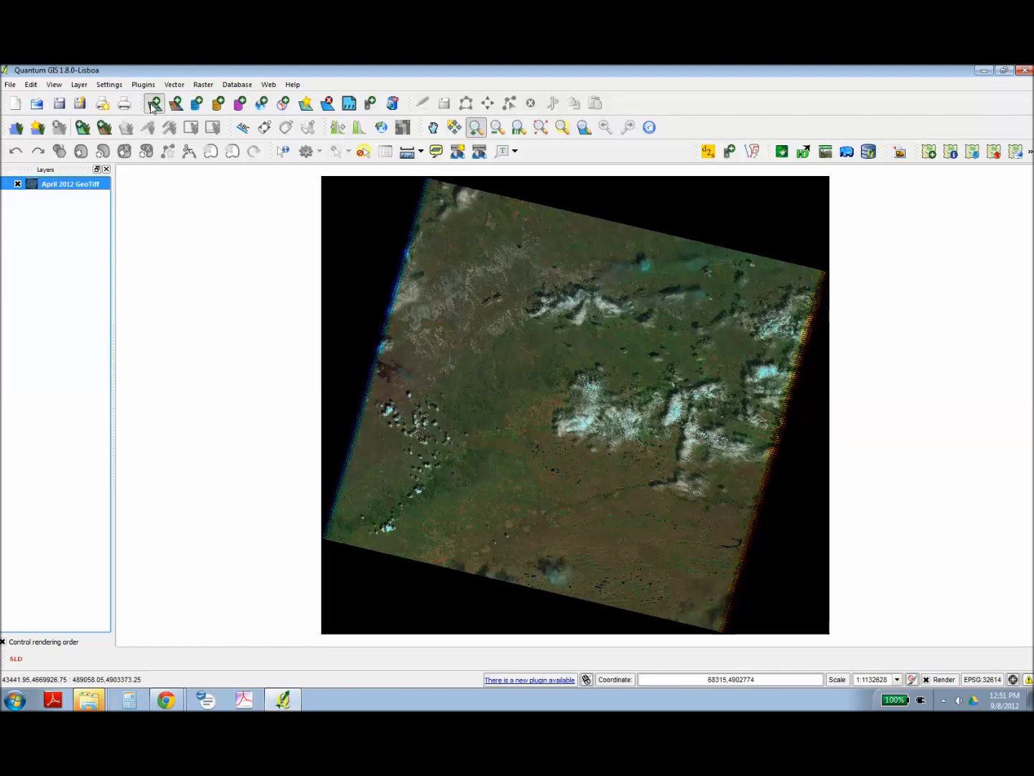
pyautogui.click(623, 408)
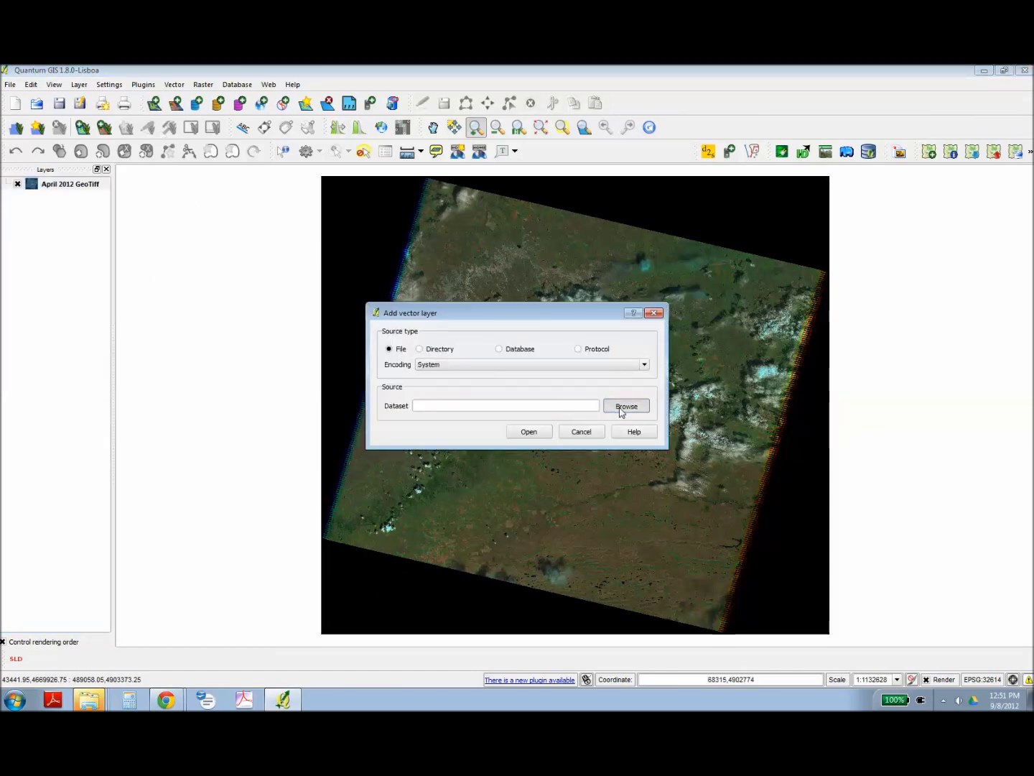
pyautogui.click(447, 337)
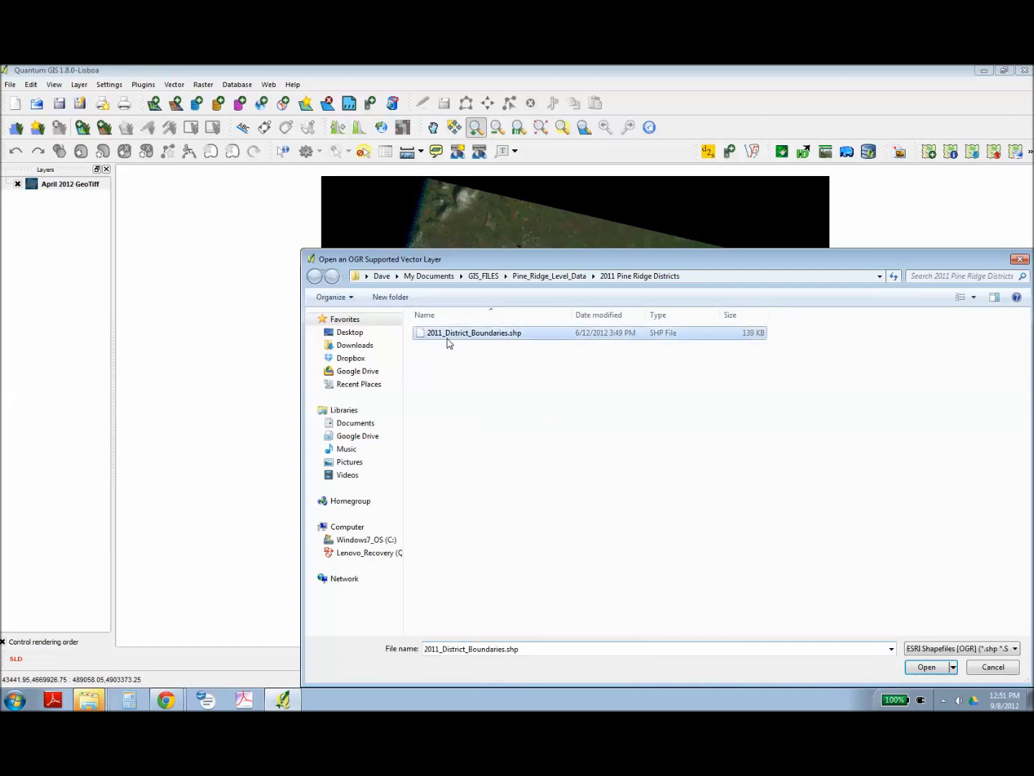
pyautogui.click(920, 668)
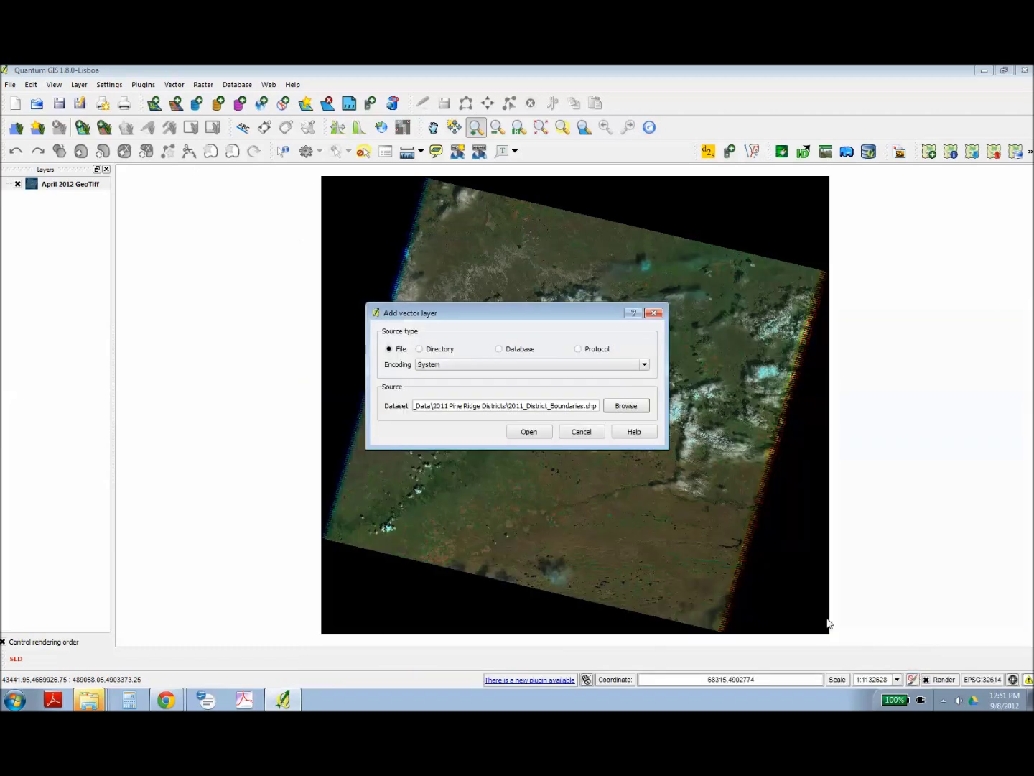
pyautogui.click(531, 433)
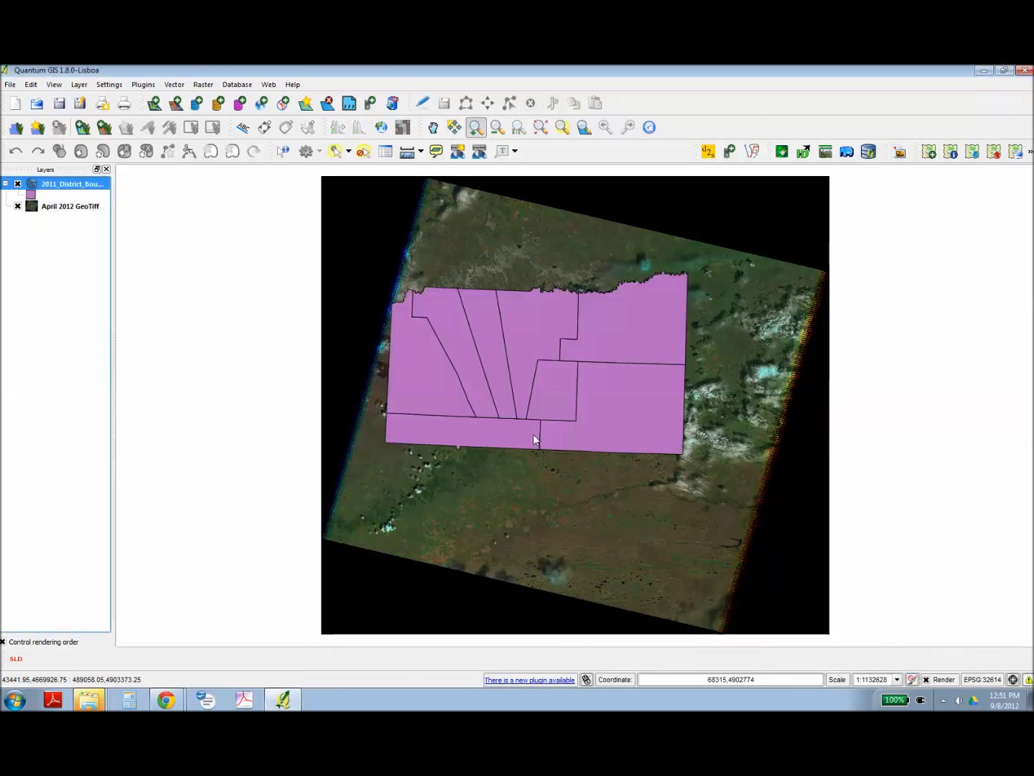
pyautogui.click(31, 198)
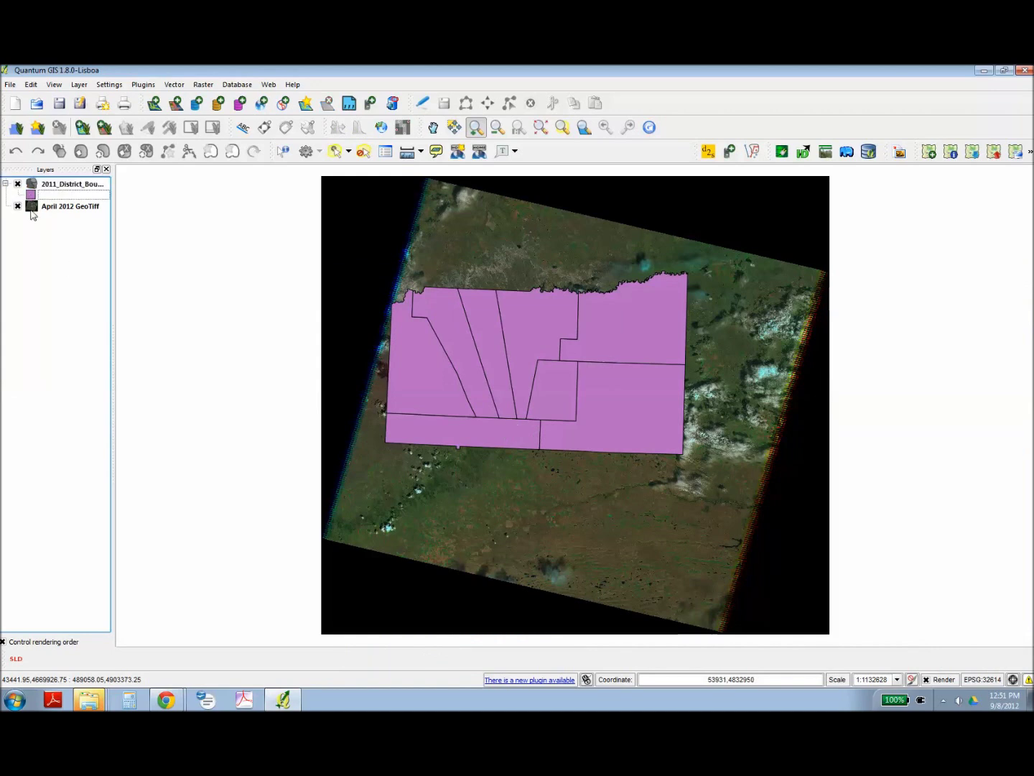
# Give the district boundaries a No Brush fill and zoom in on the southern districts
pyautogui.doubleClick(31, 200)
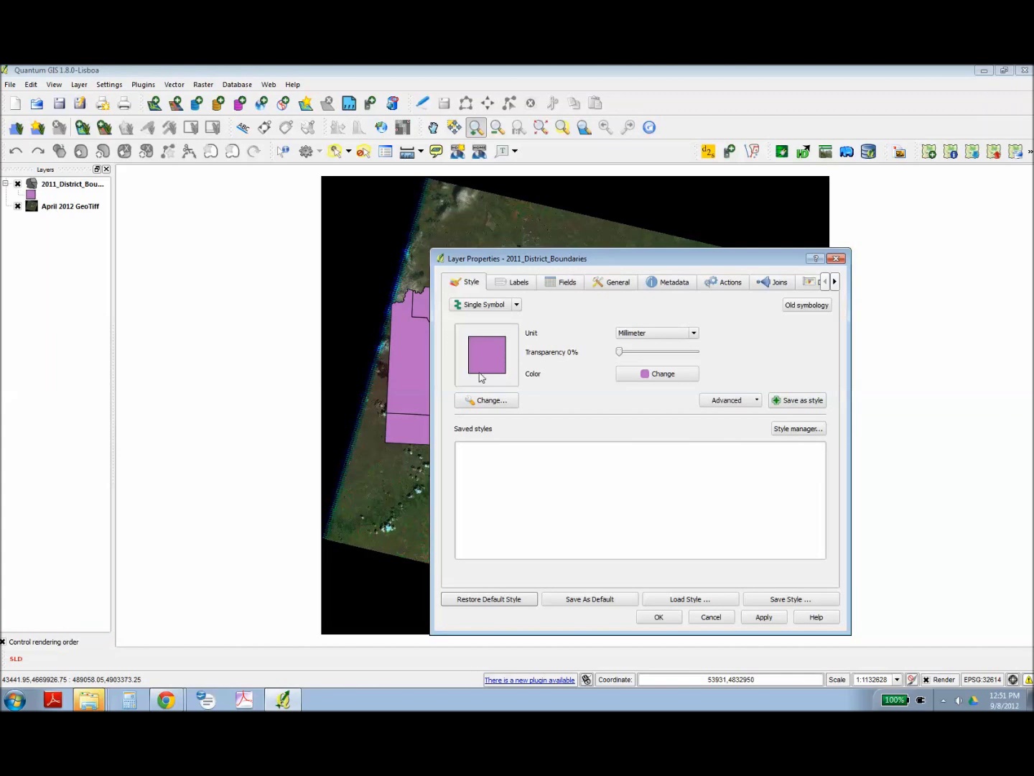
pyautogui.click(487, 406)
pyautogui.click(812, 385)
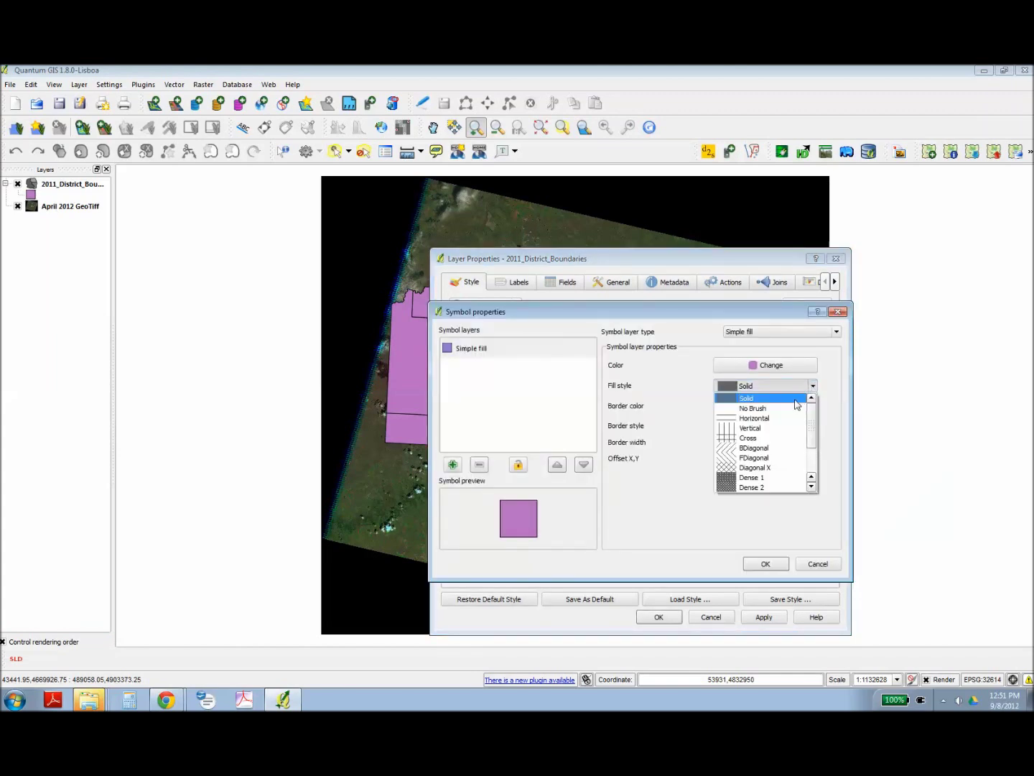
pyautogui.click(796, 407)
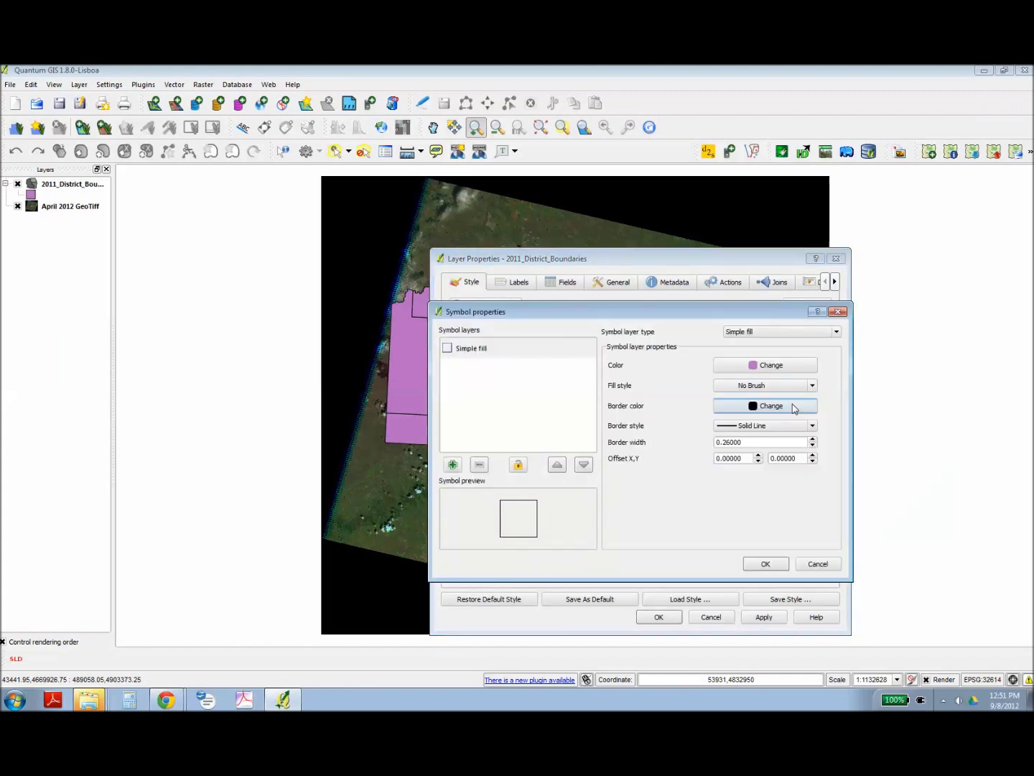
pyautogui.click(775, 565)
pyautogui.click(662, 617)
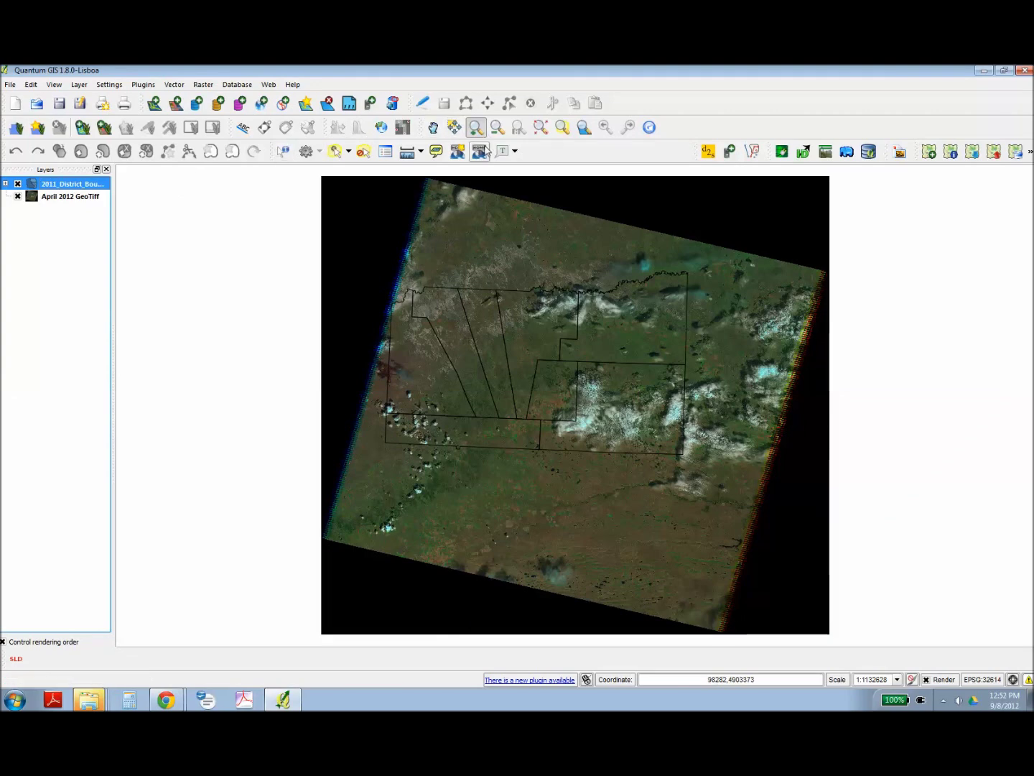
pyautogui.moveTo(508, 370); pyautogui.dragTo(558, 432)
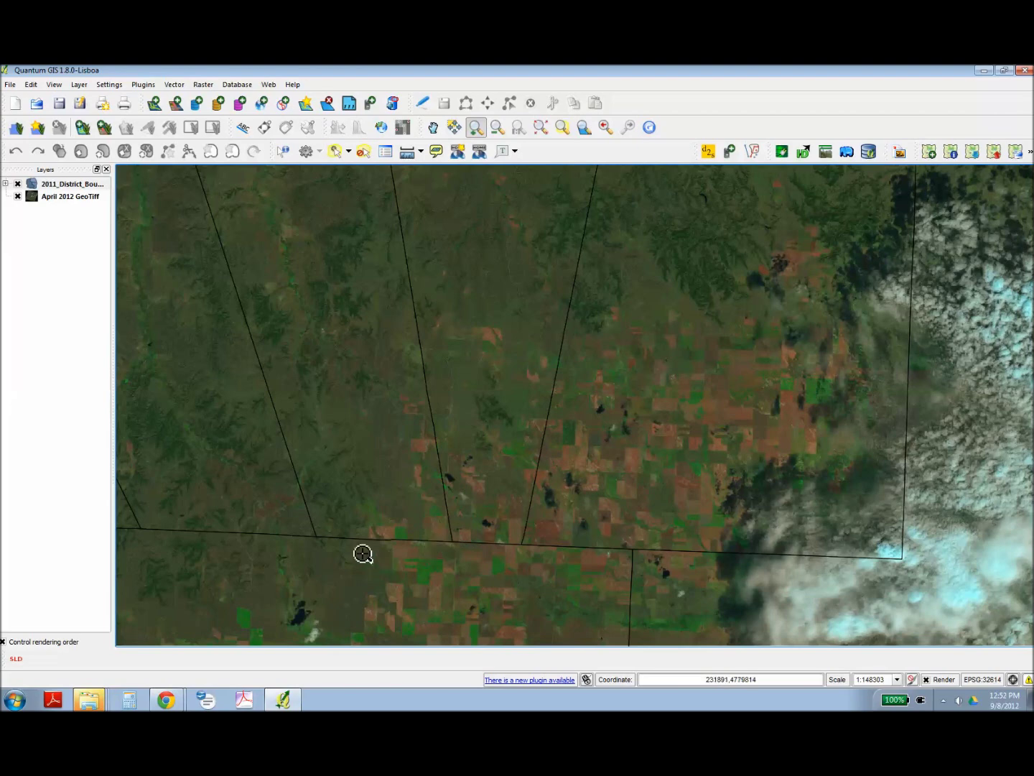